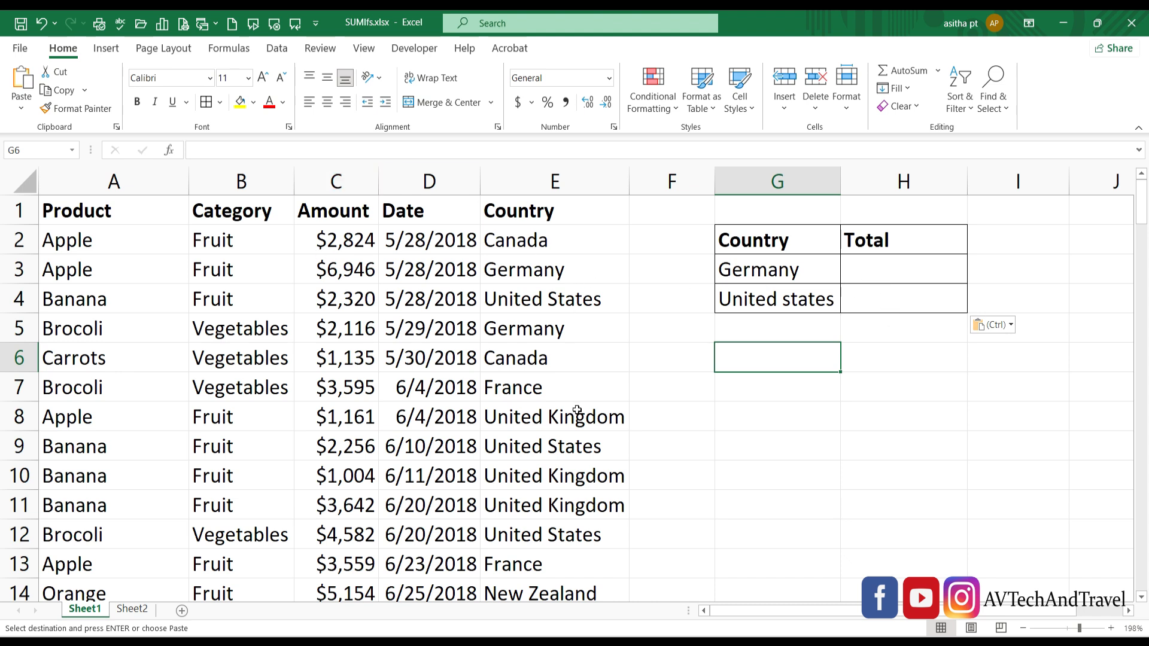
- Enter =SUMIF(E:E,G3,C:C) in H3 to total the Amount column for Germany
{"action": "double_click", "coordinate": [870, 273]}
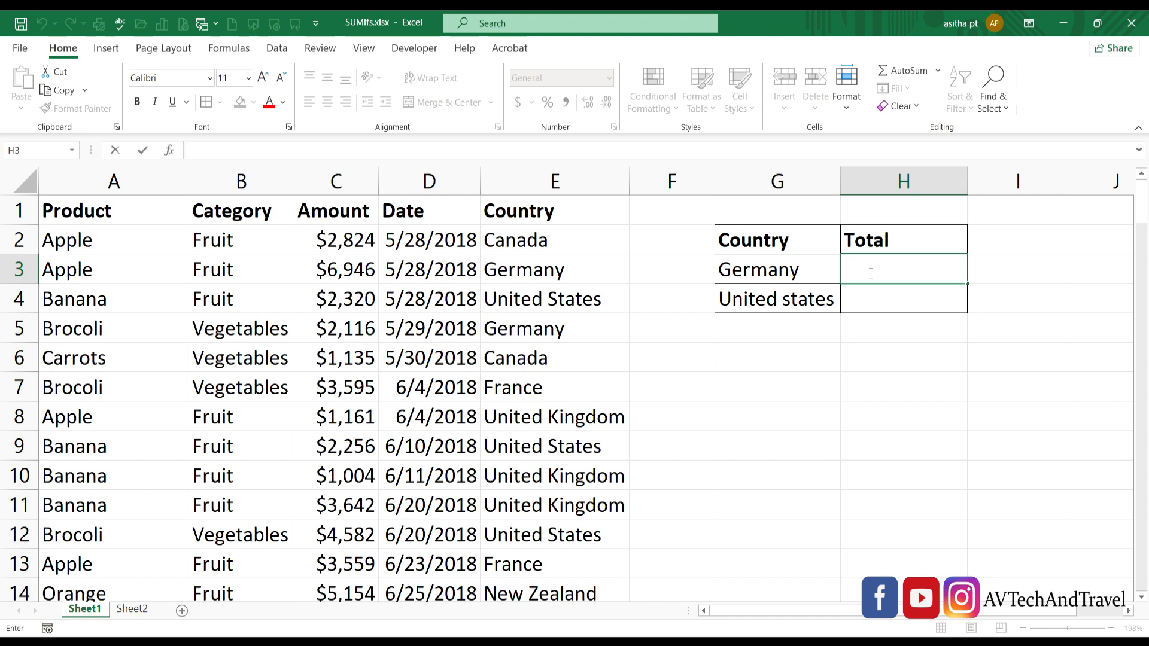
{"action": "type", "text": "=sumif"}
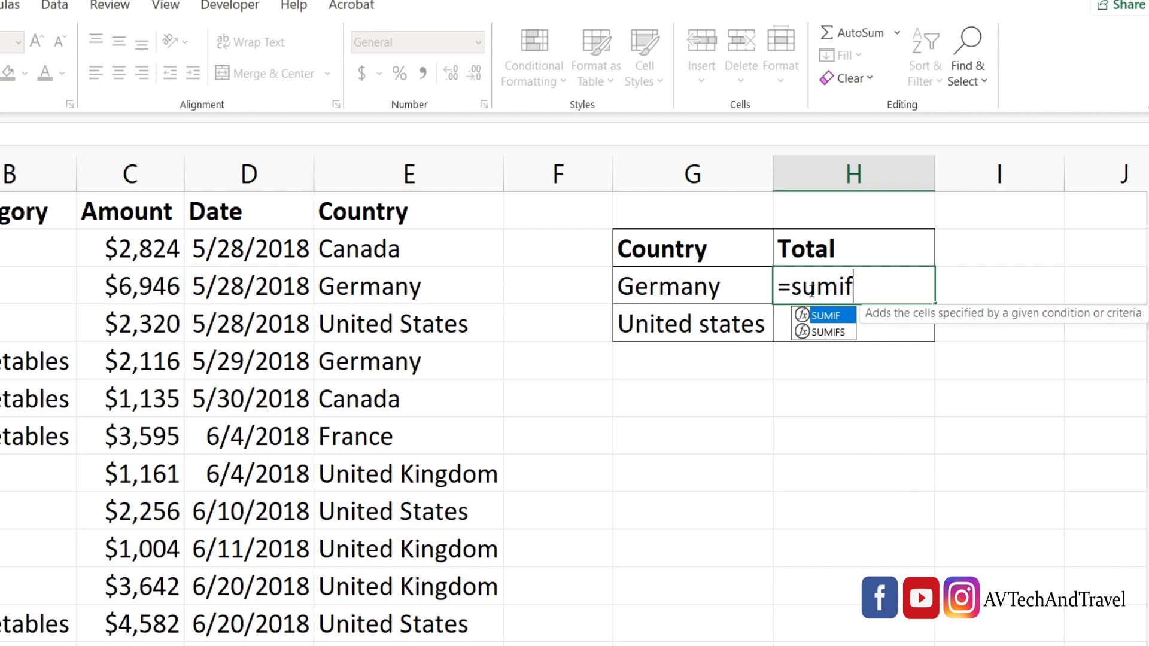
{"action": "key", "text": "Tab"}
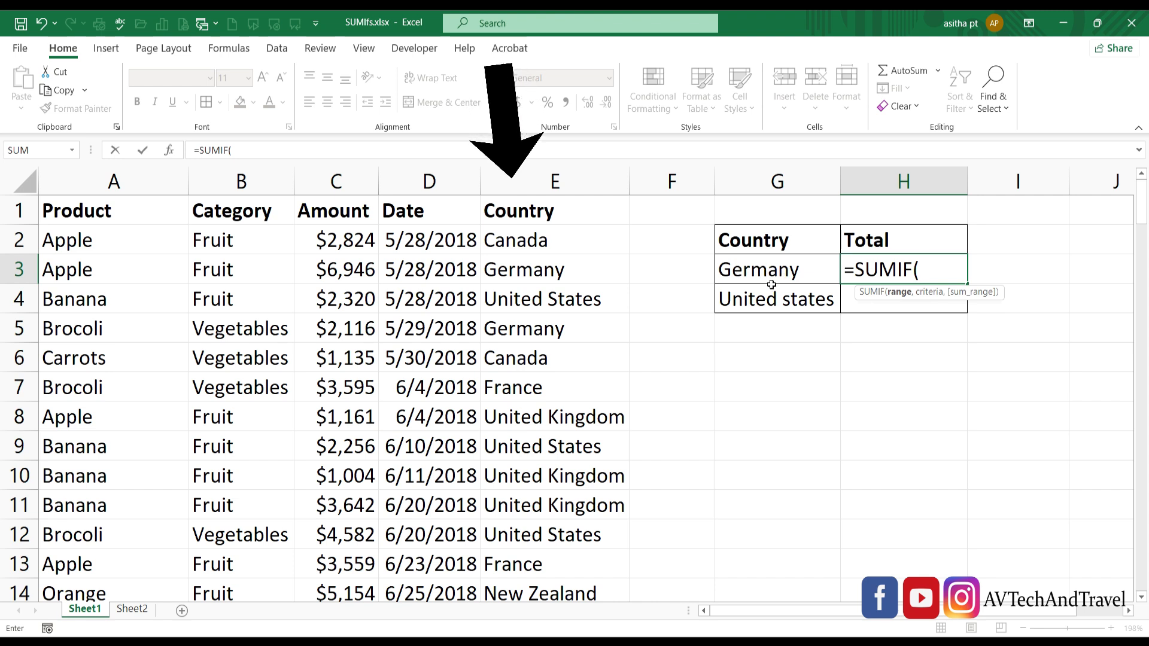
{"action": "left_click", "coordinate": [548, 182]}
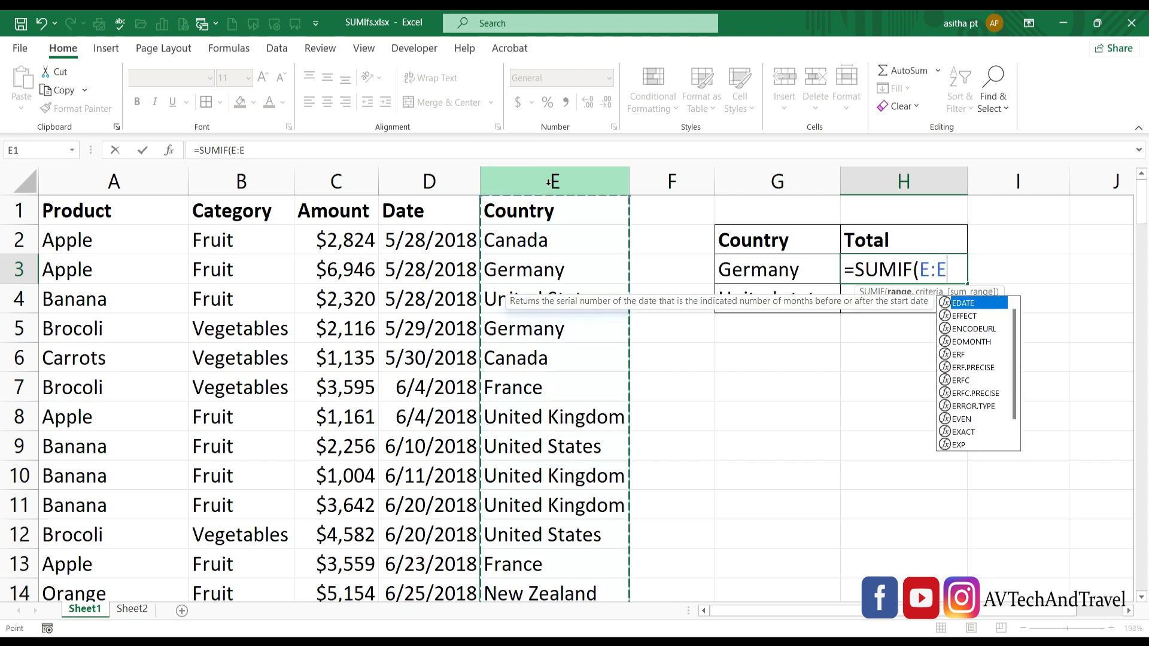
{"action": "type", "text": ","}
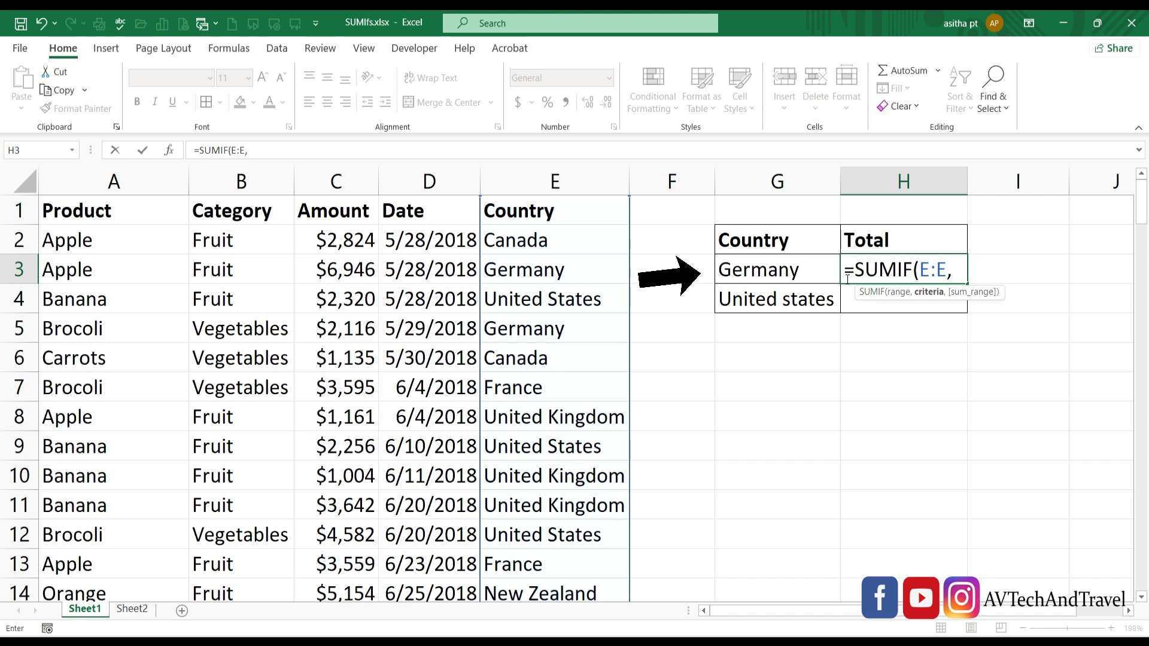
{"action": "left_click", "coordinate": [778, 271]}
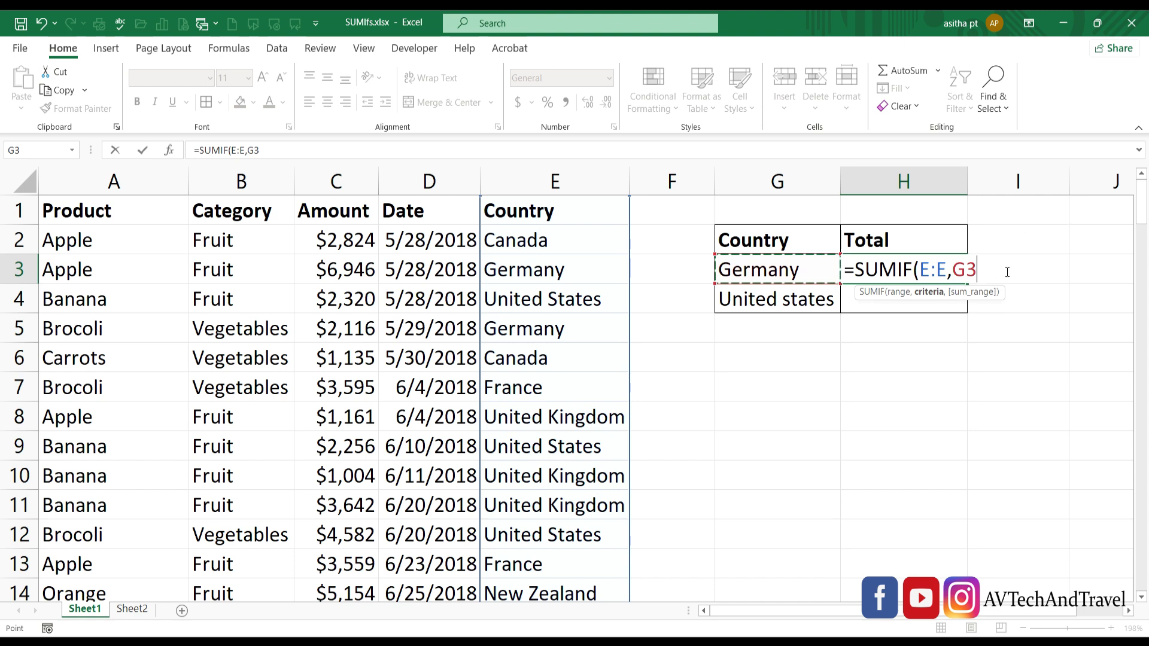
{"action": "type", "text": ","}
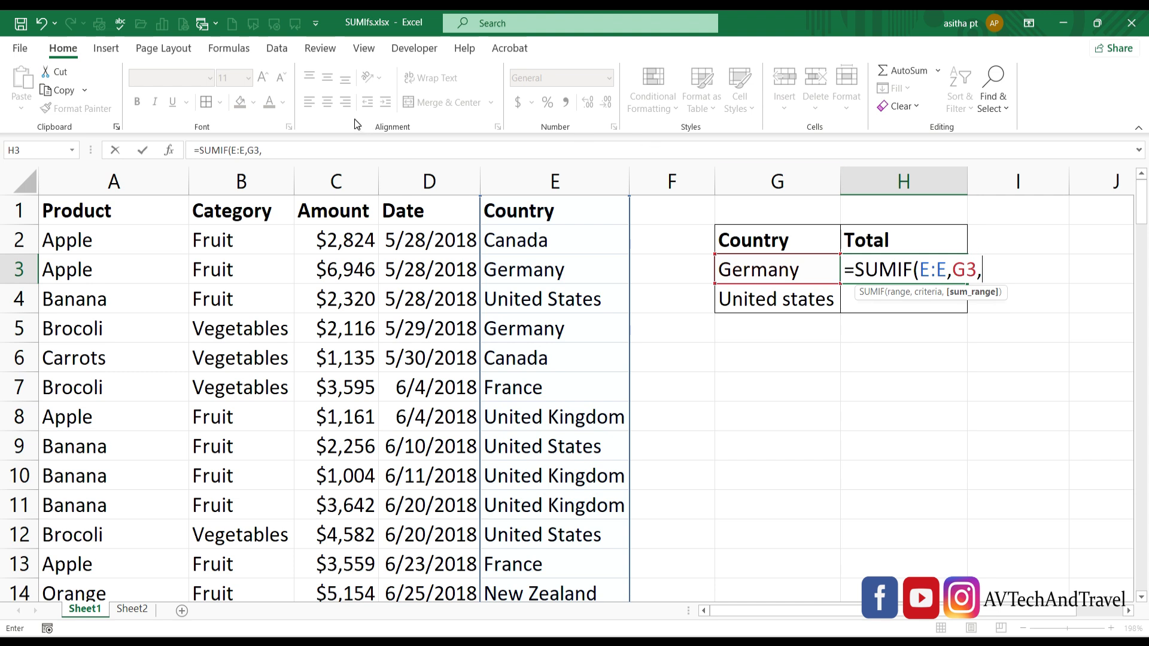
{"action": "left_click", "coordinate": [336, 180]}
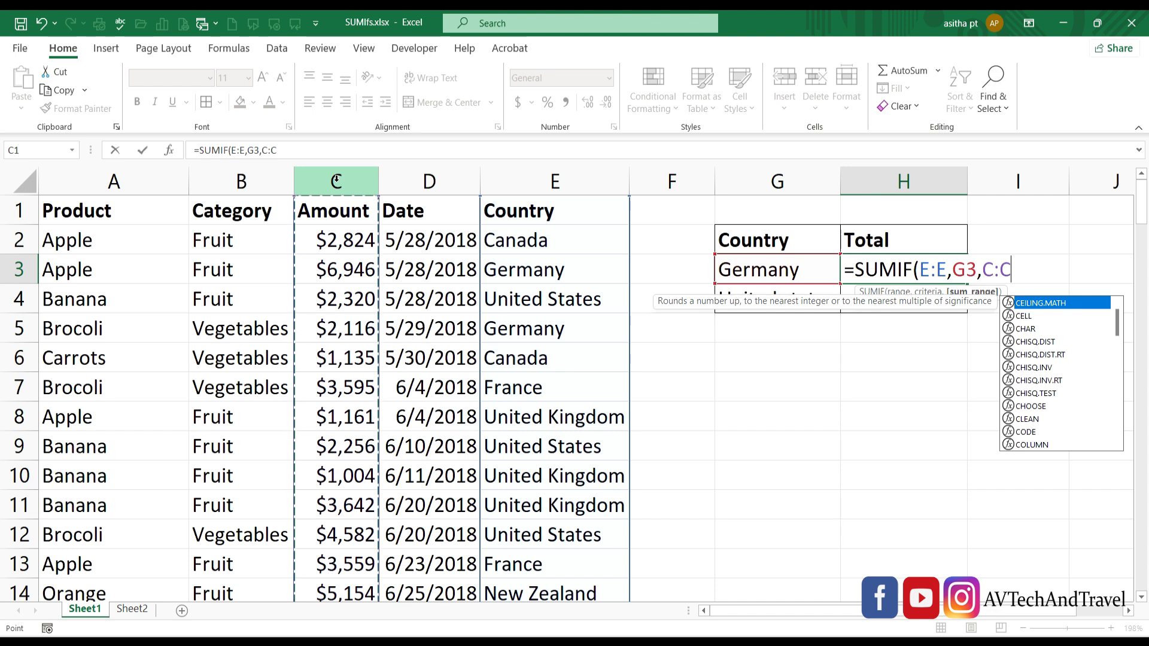
{"action": "type", "text": ")"}
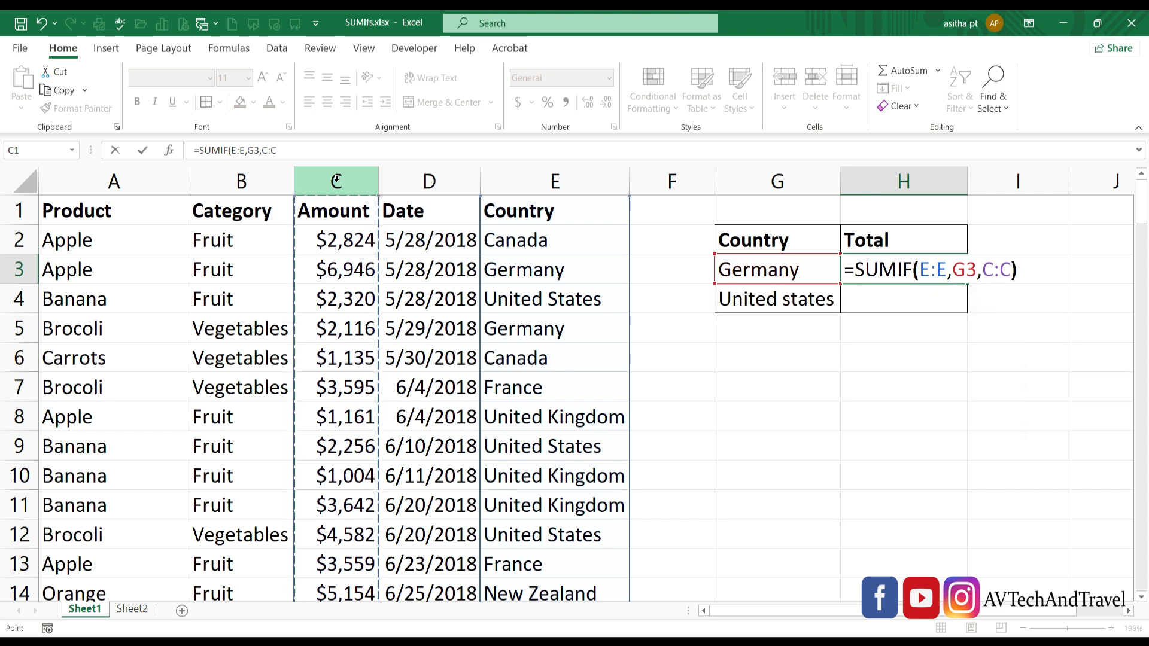
{"action": "key", "text": "Return"}
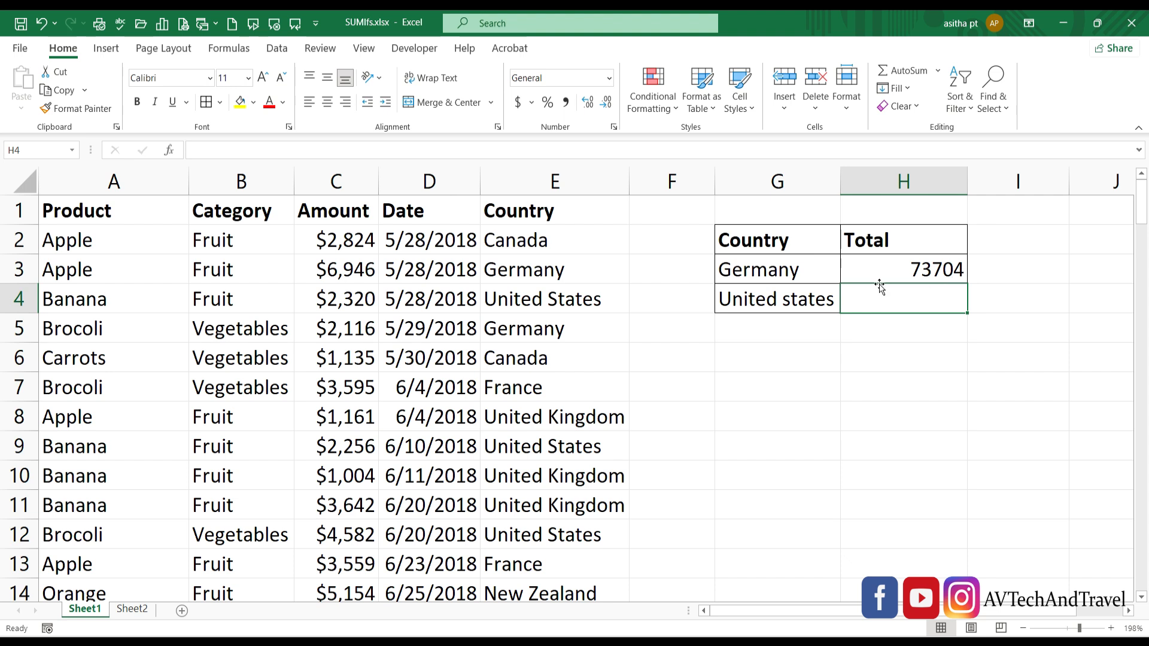
- Fill the Germany total formula from H3 down to H4 for United states
{"action": "left_click", "coordinate": [935, 280]}
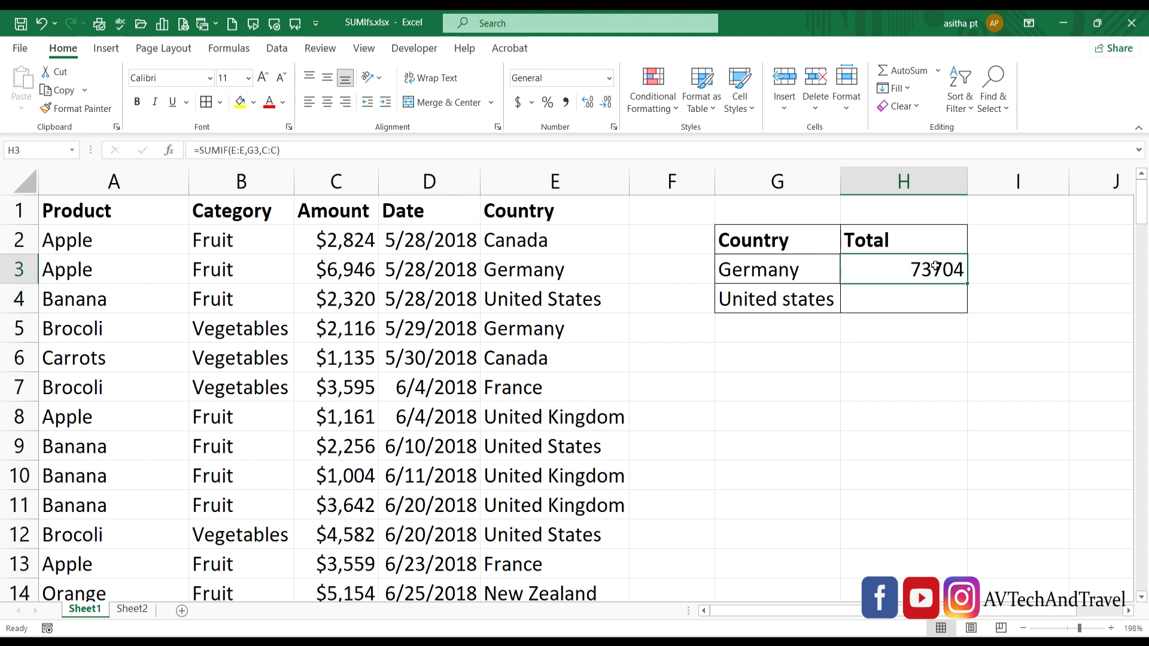
{"action": "left_click_drag", "start_coordinate": [968, 285], "coordinate": [968, 313]}
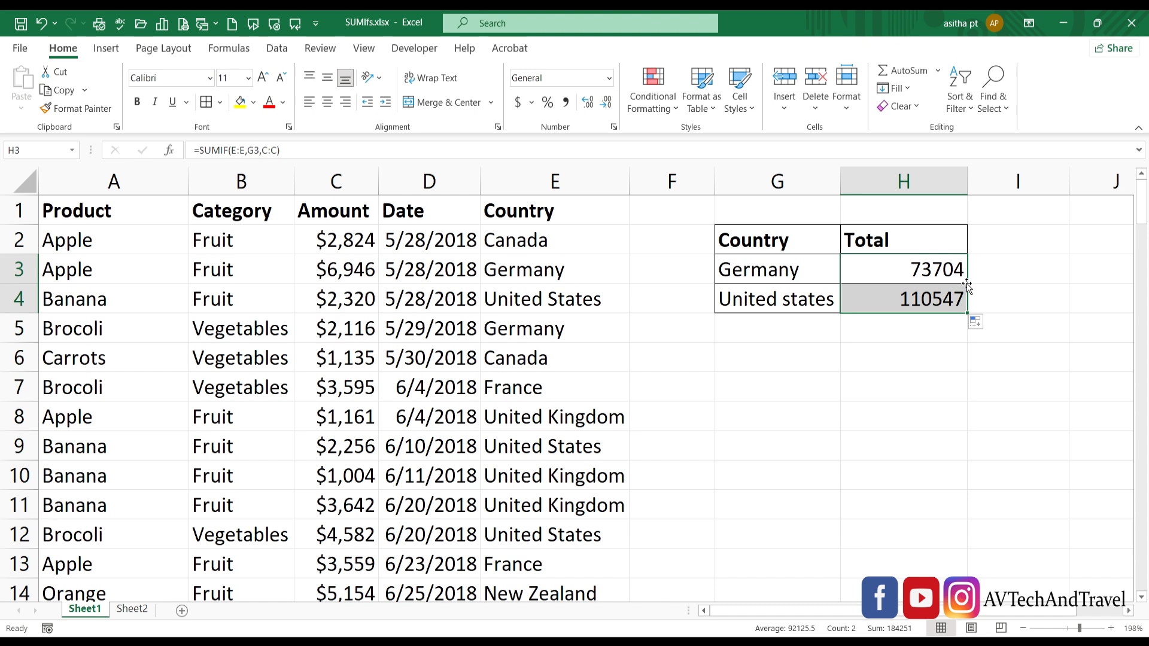
{"action": "left_click", "coordinate": [1035, 317]}
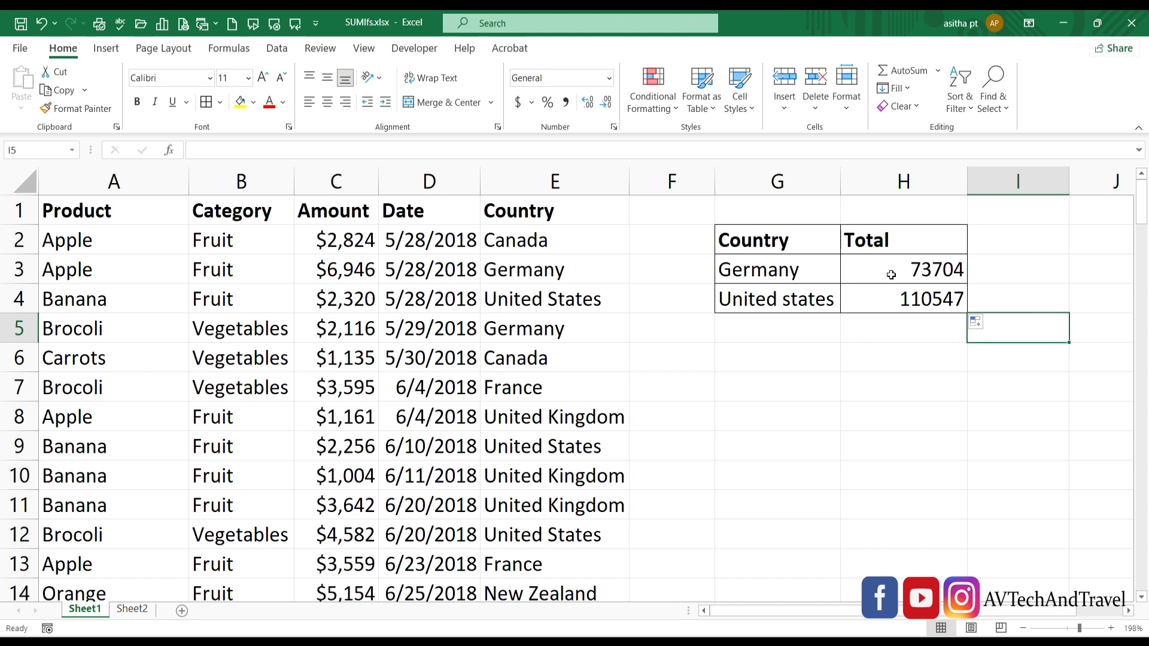
- Enter =SUMIF(E:E,E3,C:C) in H6, using the Germany cell in the Country column as the criterion
{"action": "double_click", "coordinate": [903, 356]}
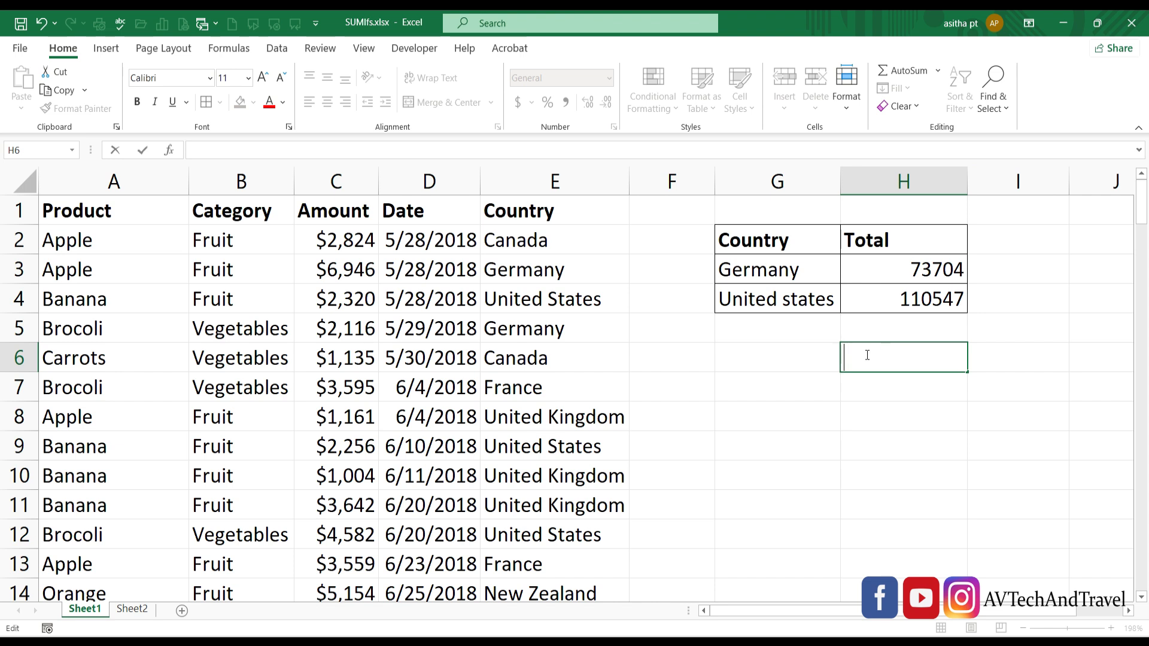
{"action": "type", "text": "=sum"}
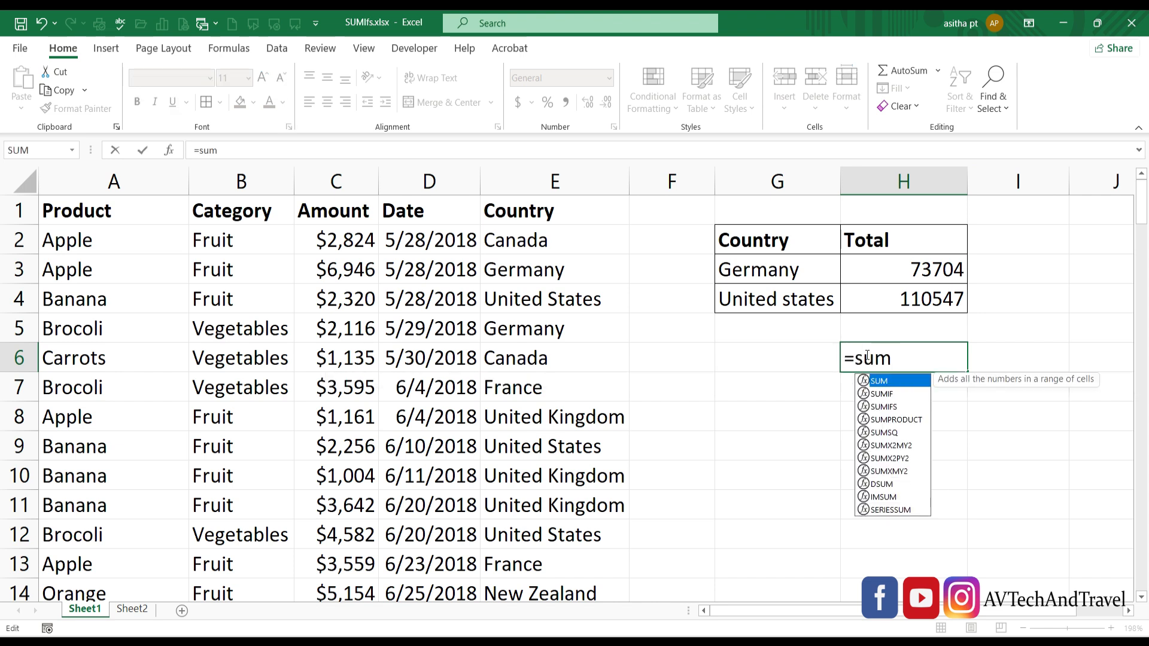
{"action": "type", "text": "if"}
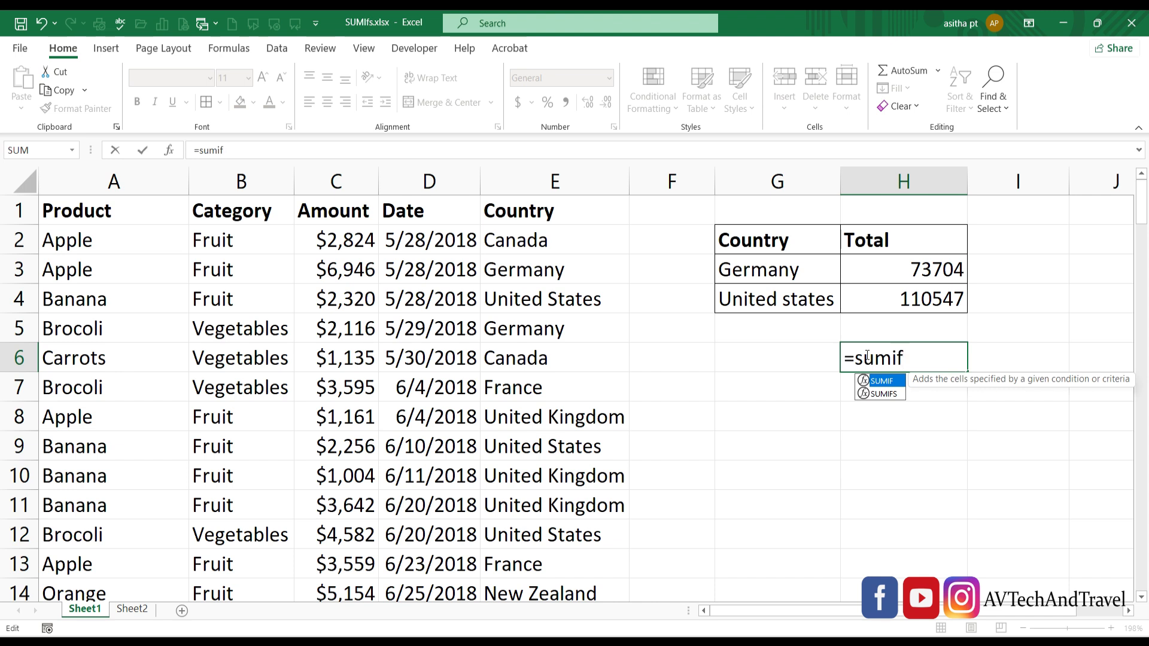
{"action": "key", "text": "Tab"}
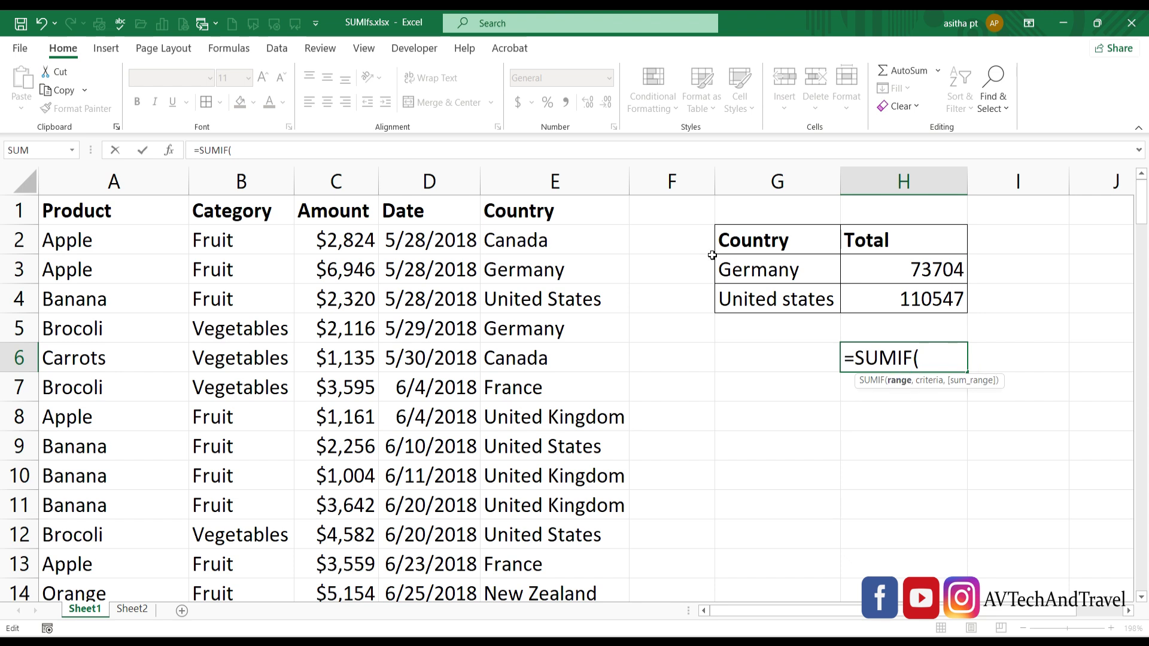
{"action": "left_click", "coordinate": [530, 176]}
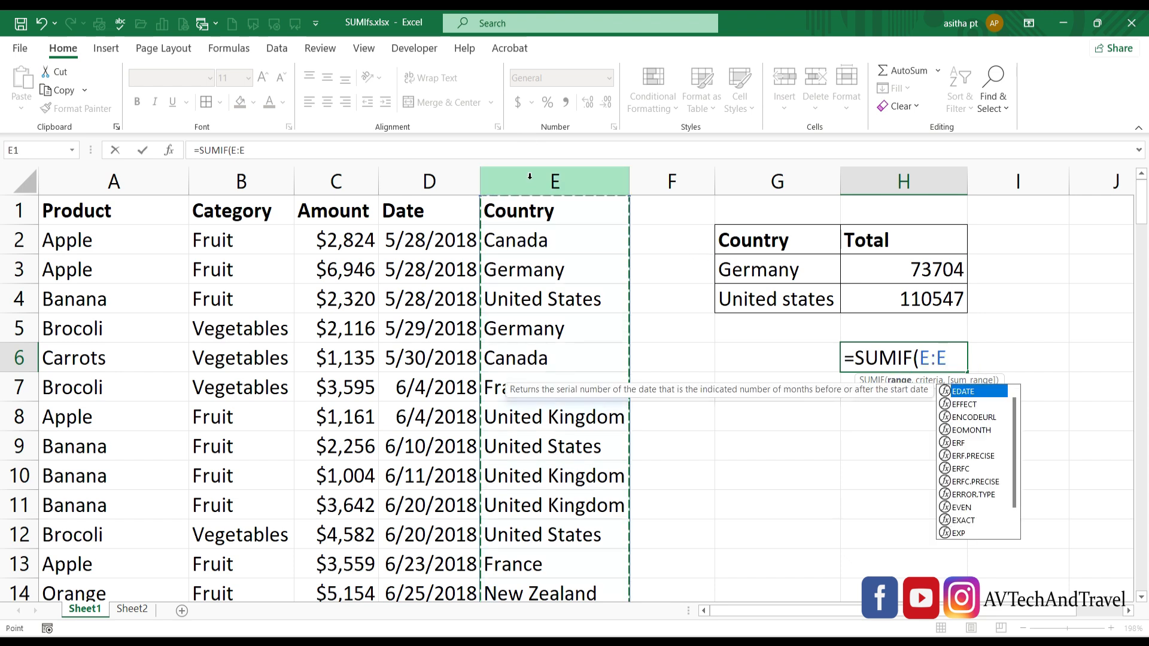
{"action": "type", "text": ","}
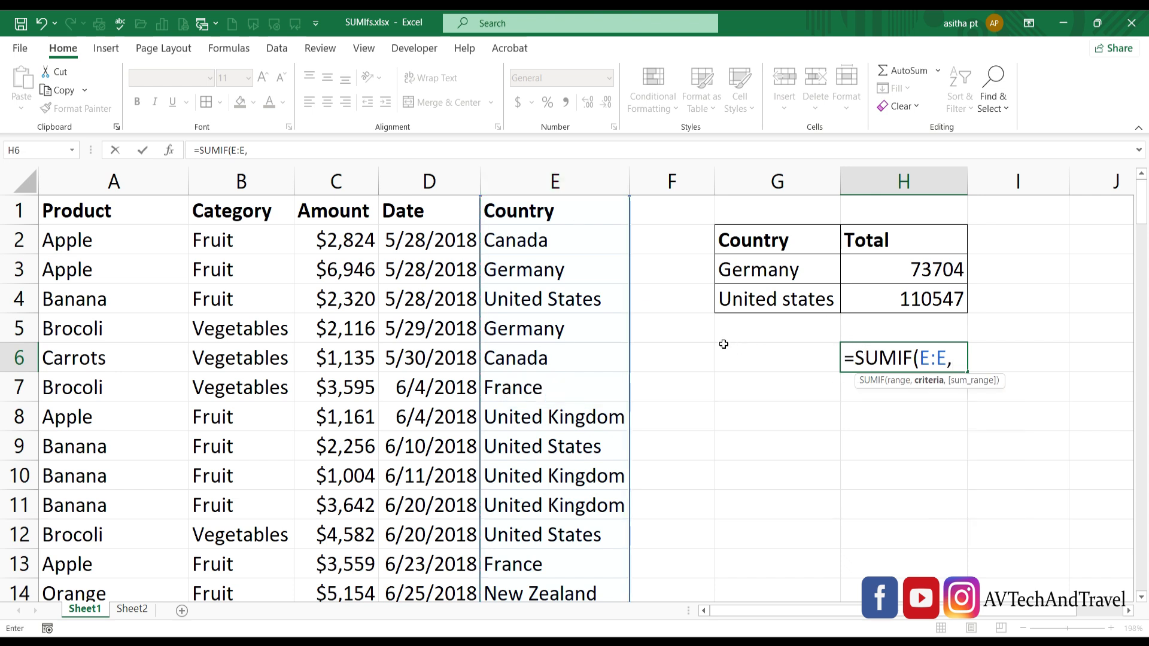
{"action": "left_click", "coordinate": [569, 273]}
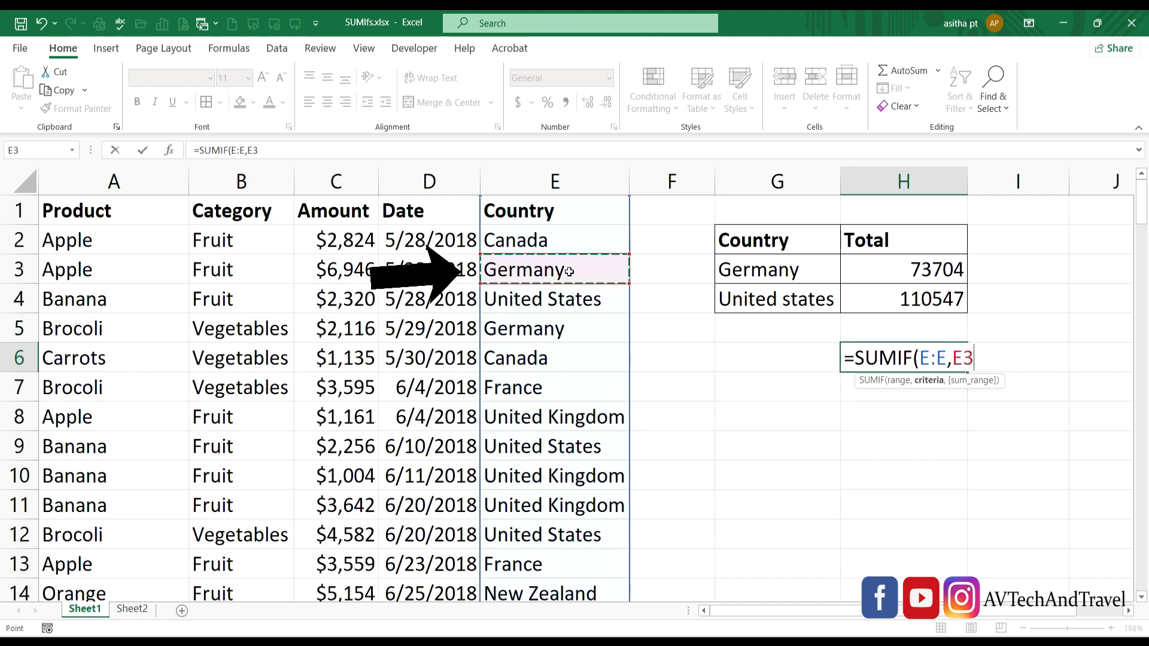
{"action": "type", "text": ","}
{"action": "left_click", "coordinate": [328, 180]}
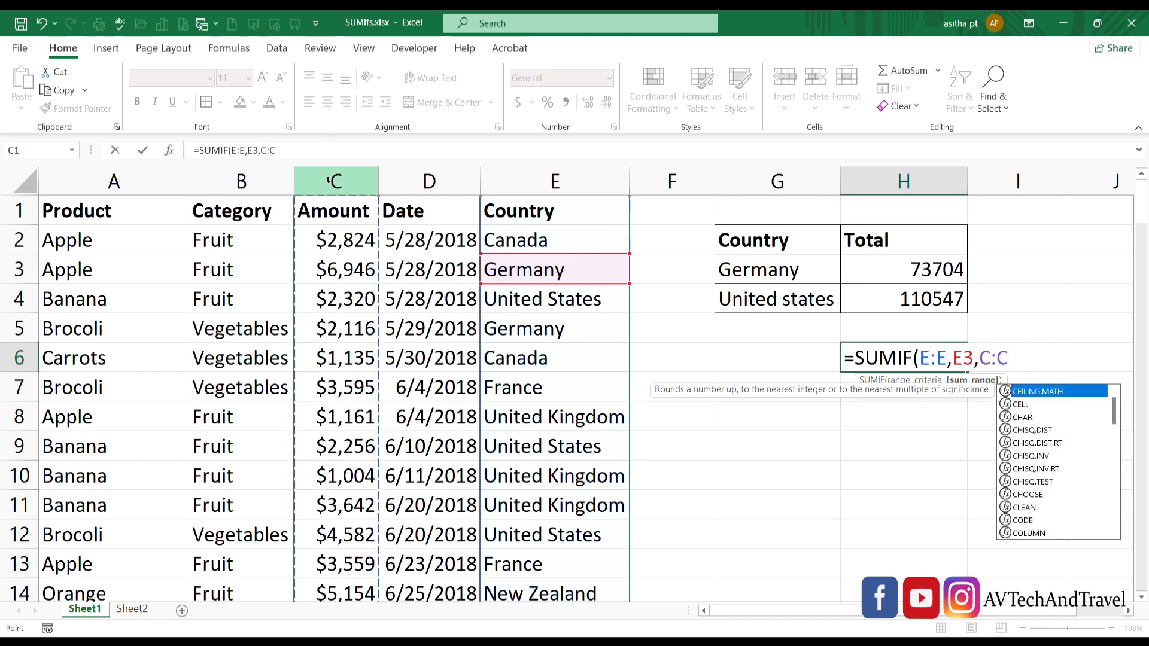
{"action": "type", "text": ")"}
{"action": "key", "text": "Return"}
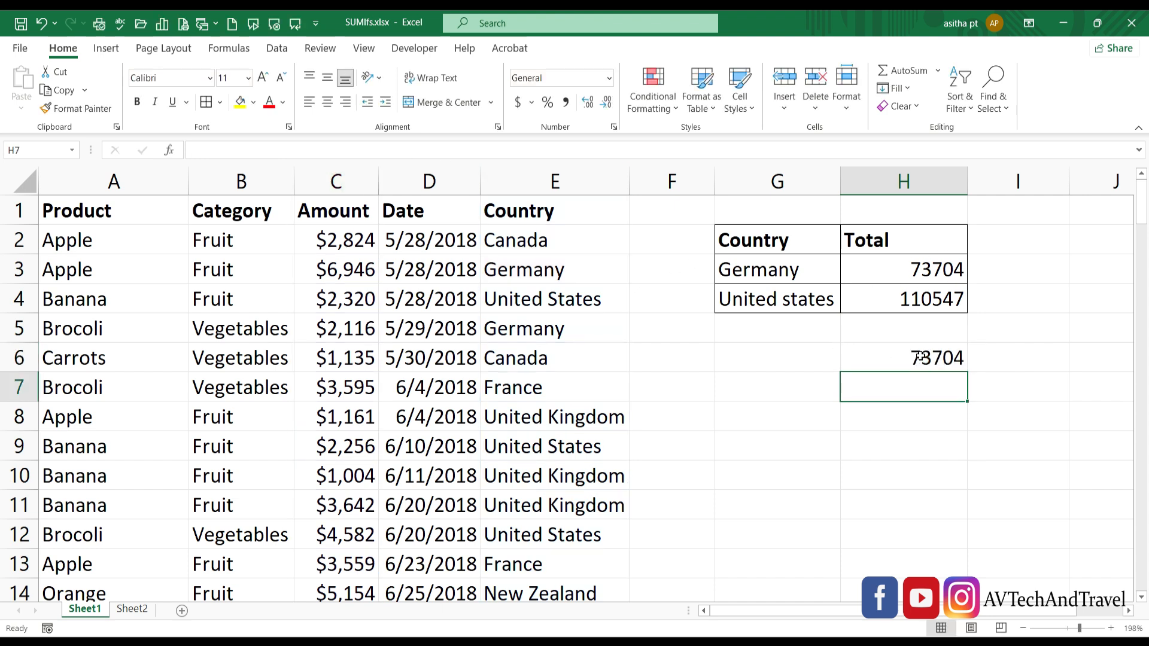
- Enter =sumif(E:E,"Germany",C:C) in H8, with the country written as literal text for the criterion
{"action": "double_click", "coordinate": [868, 426]}
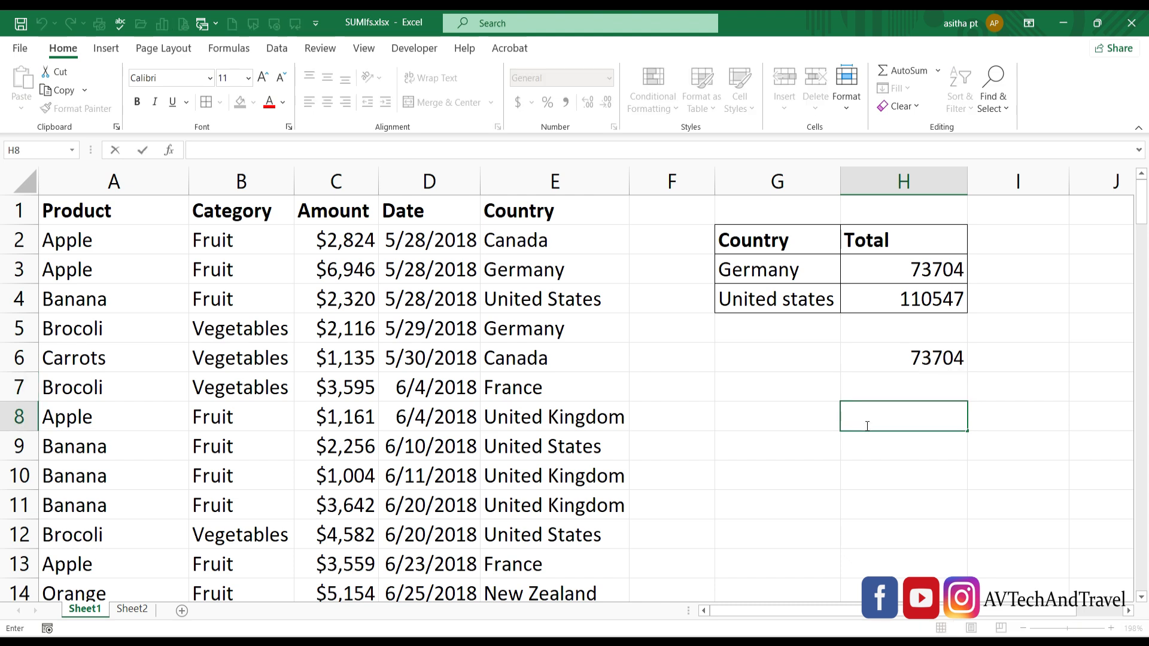
{"action": "type", "text": "="}
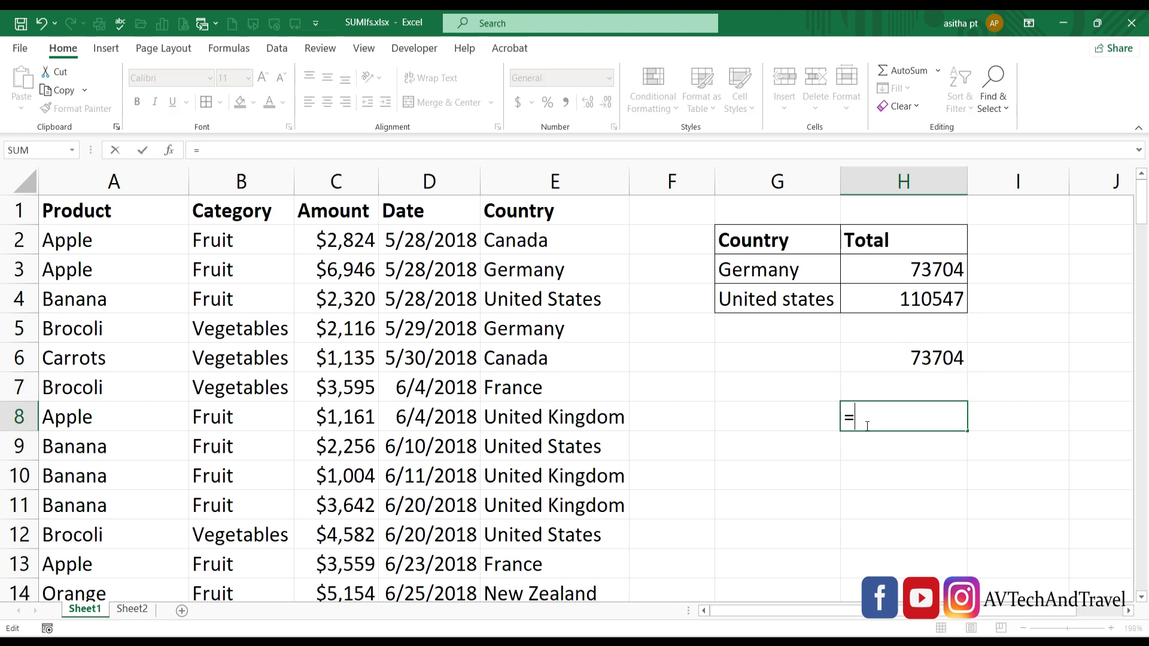
{"action": "type", "text": "sumi"}
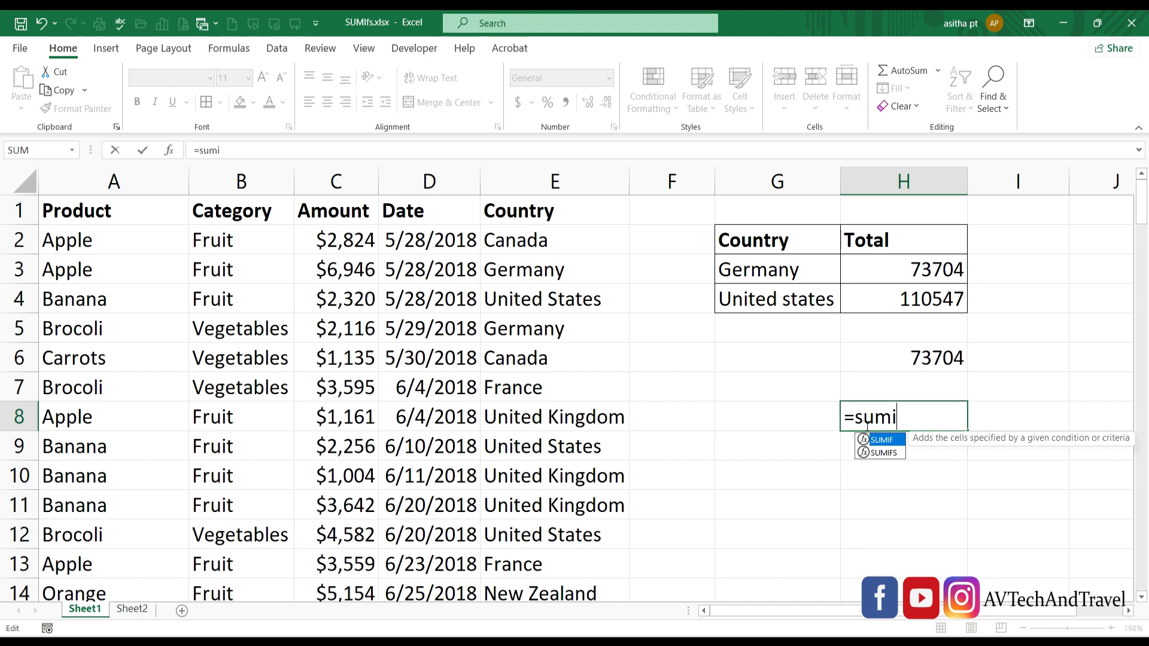
{"action": "type", "text": "f("}
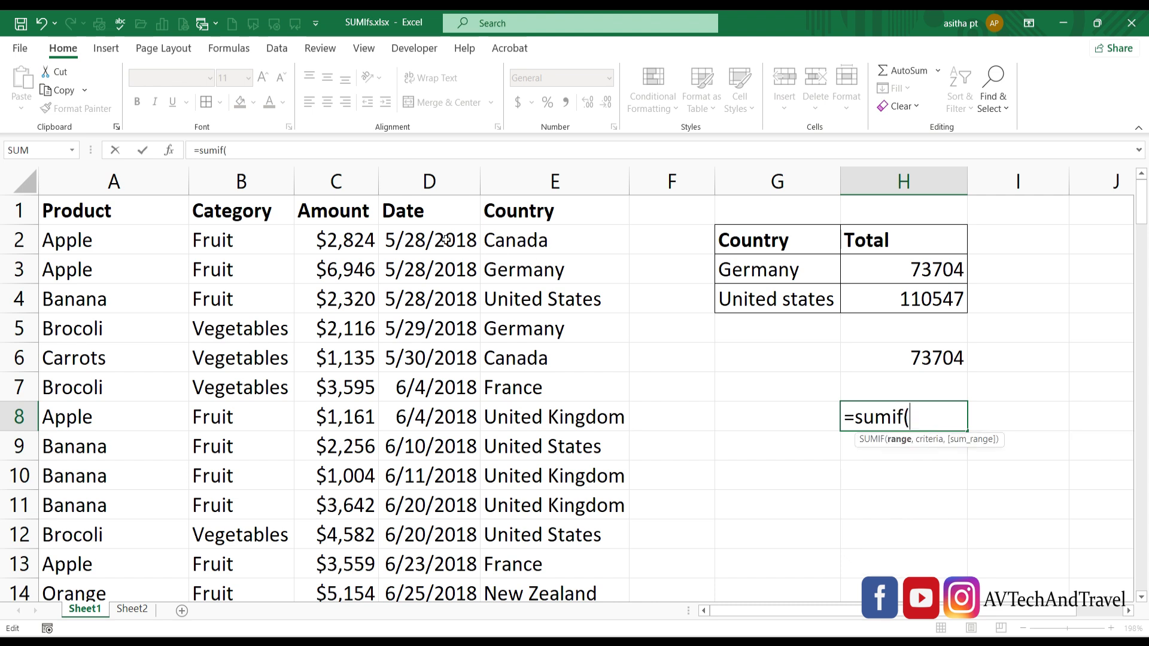
{"action": "left_click", "coordinate": [526, 181]}
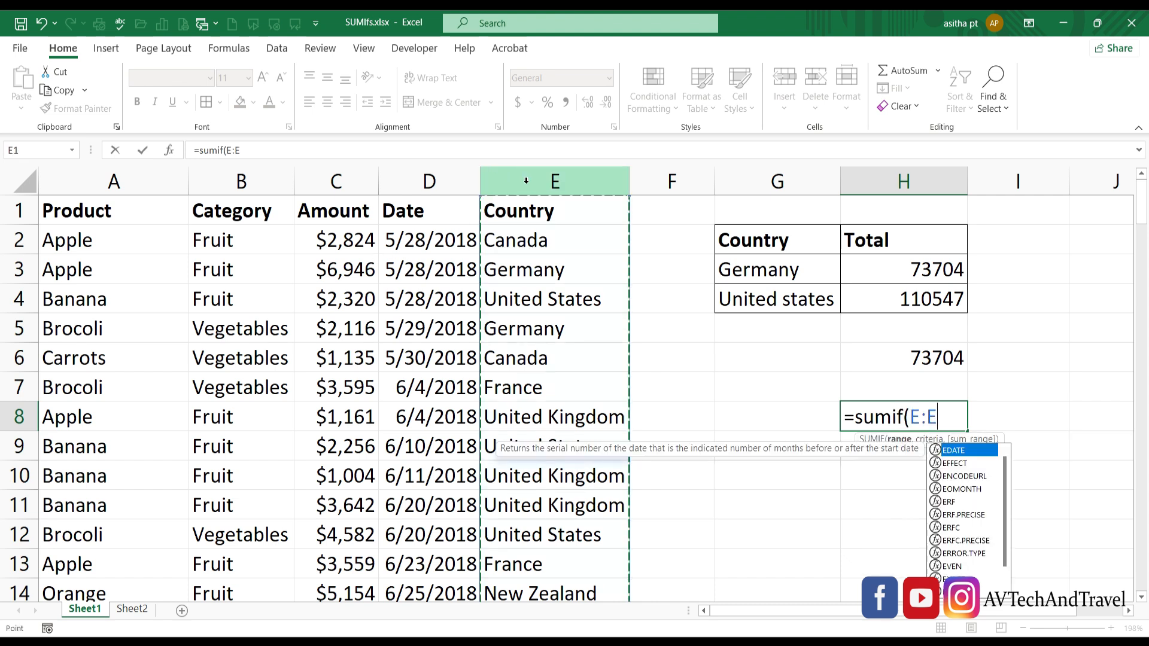
{"action": "type", "text": ","}
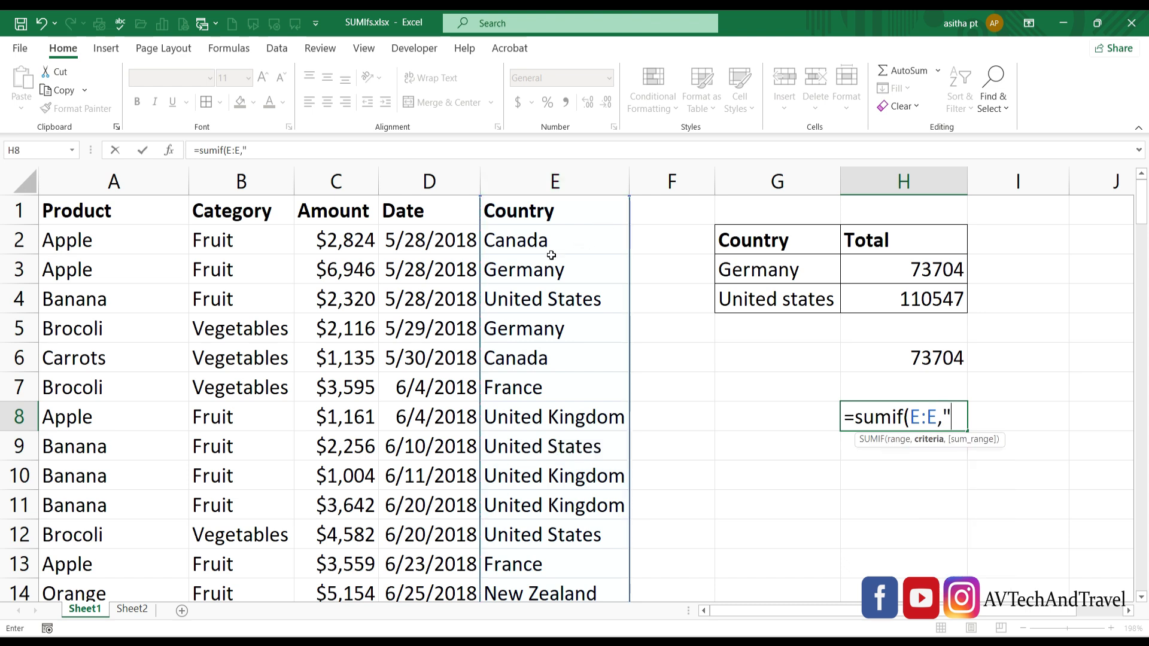
{"action": "type", "text": "\"Germany"}
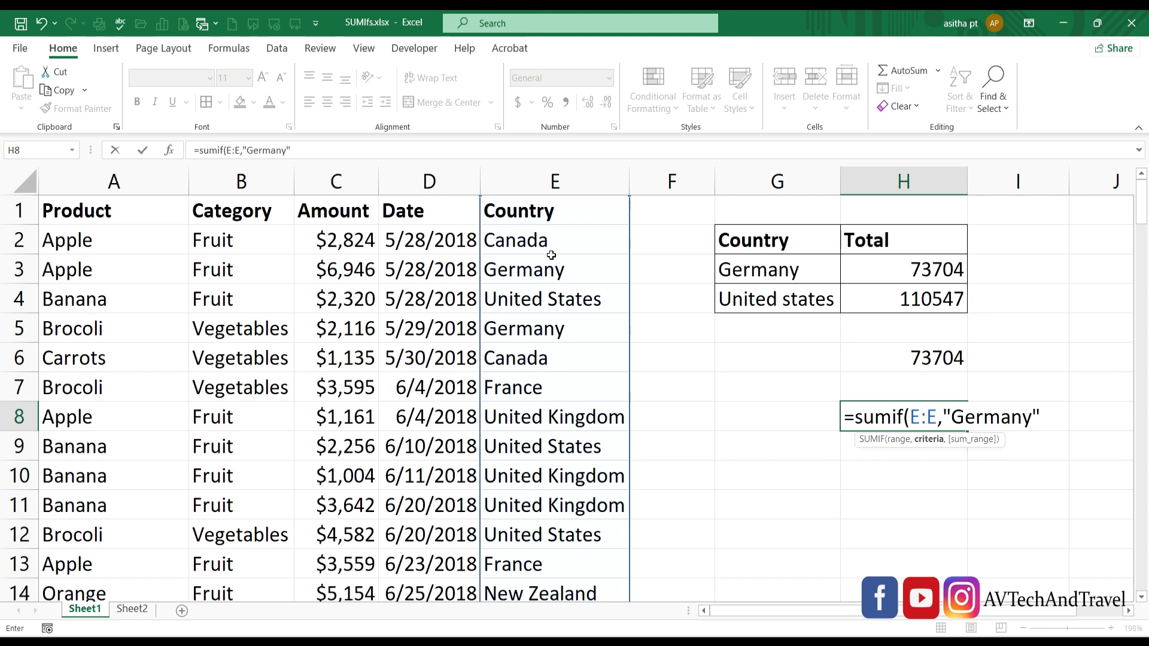
{"action": "type", "text": "\","}
{"action": "left_click", "coordinate": [338, 179]}
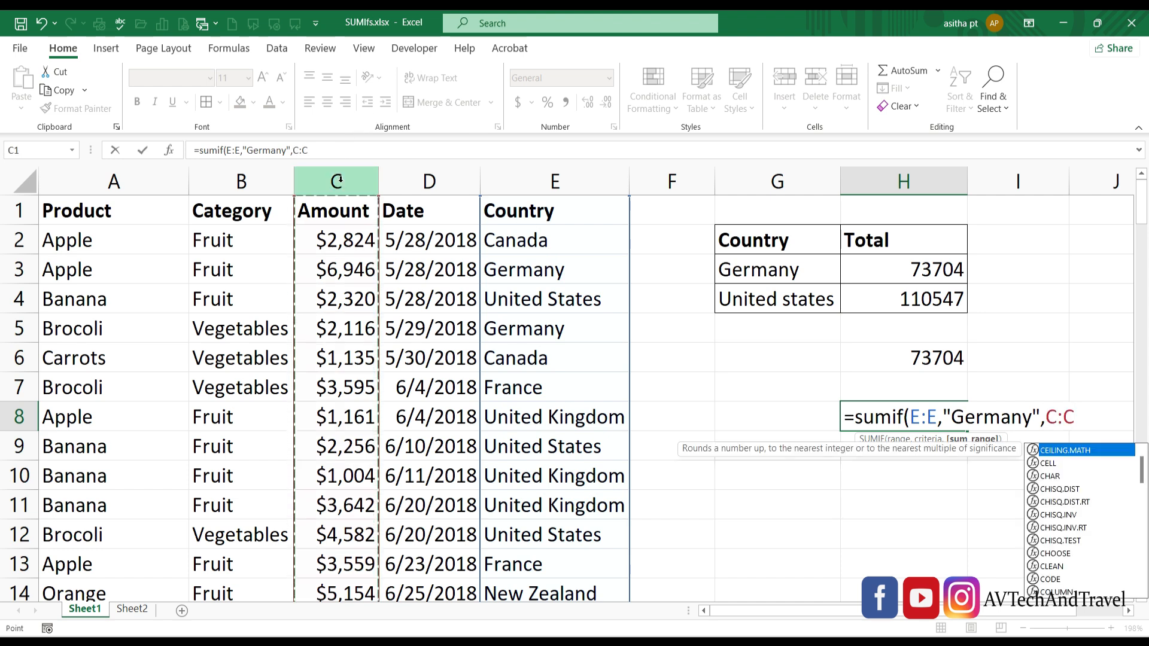
{"action": "type", "text": ")"}
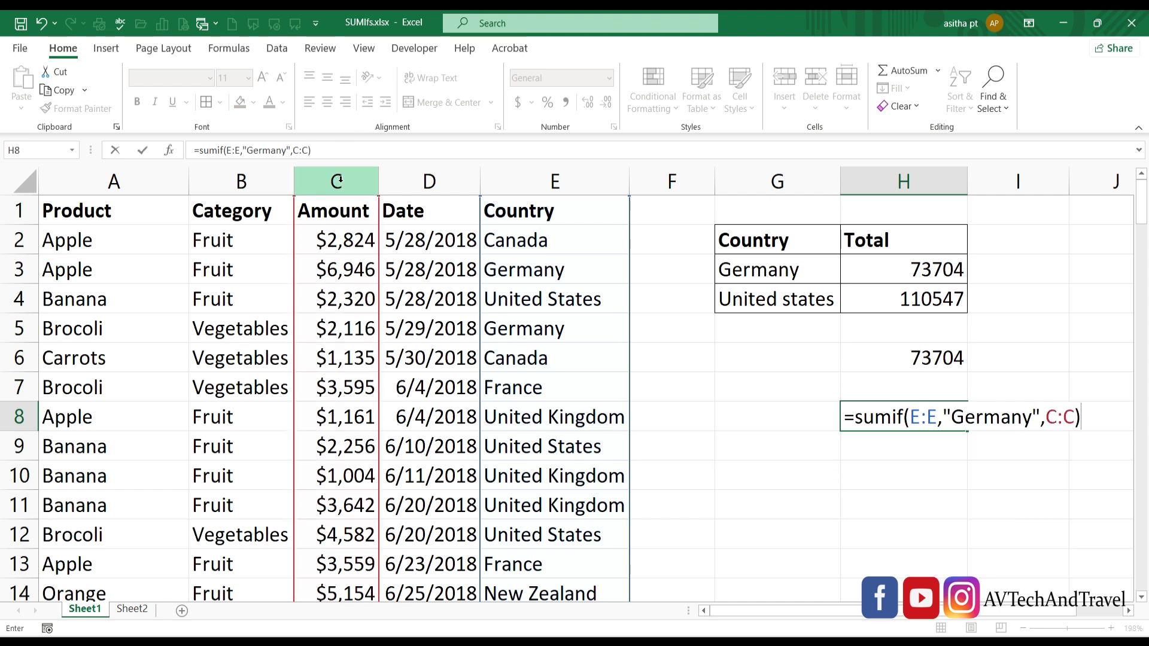
{"action": "key", "text": "Return"}
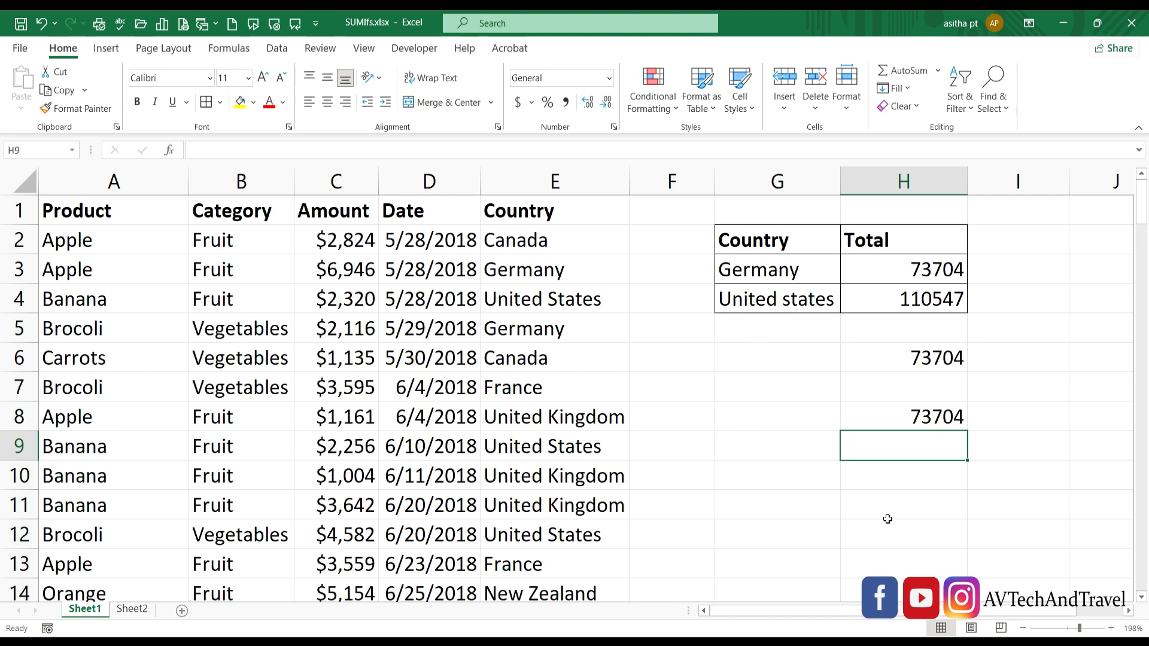
- Begin a SUMIFS formula in I7 that sums the Amount column C:C, with Product column A:A matched to G7
{"action": "double_click", "coordinate": [904, 271]}
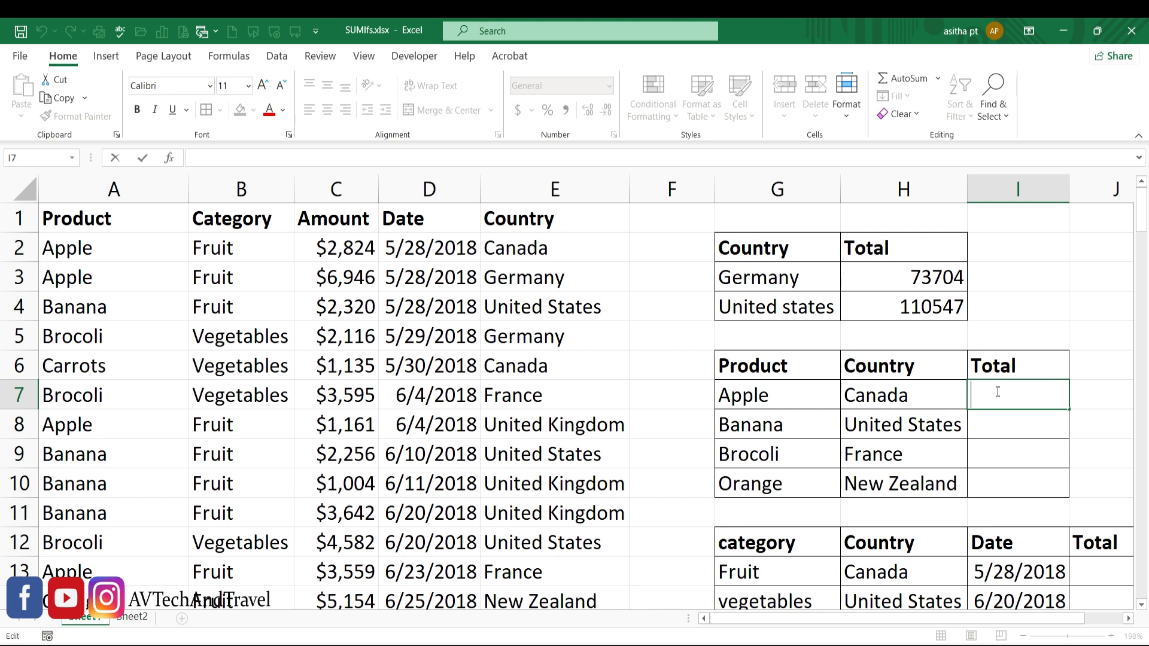
{"action": "type", "text": "="}
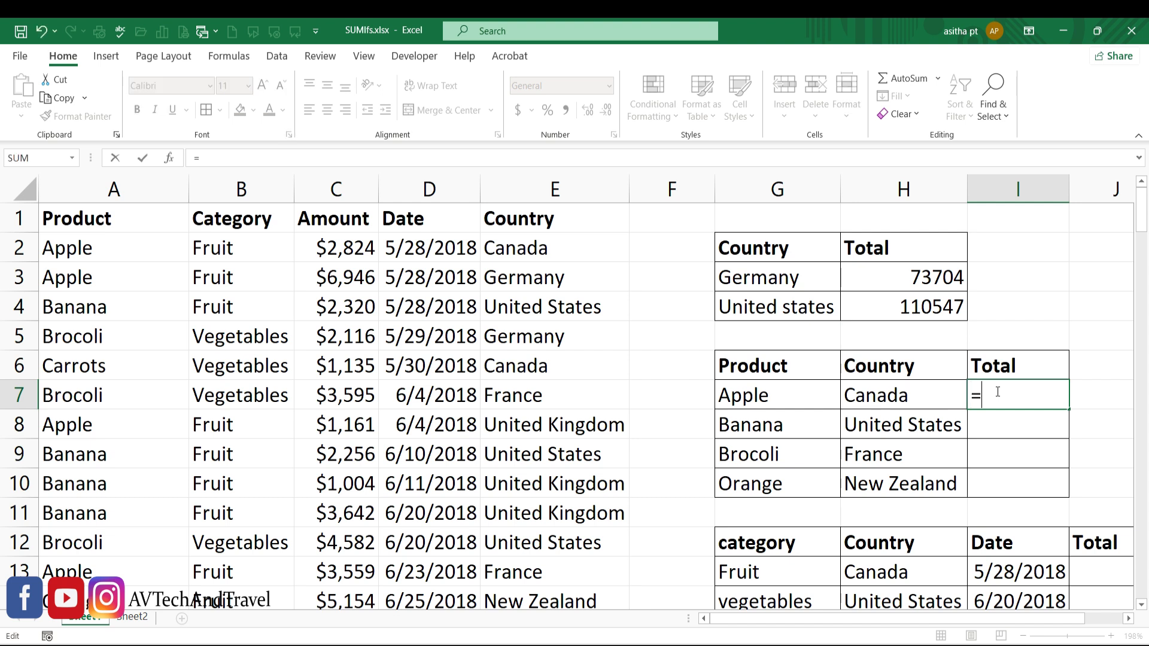
{"action": "type", "text": "sumif"}
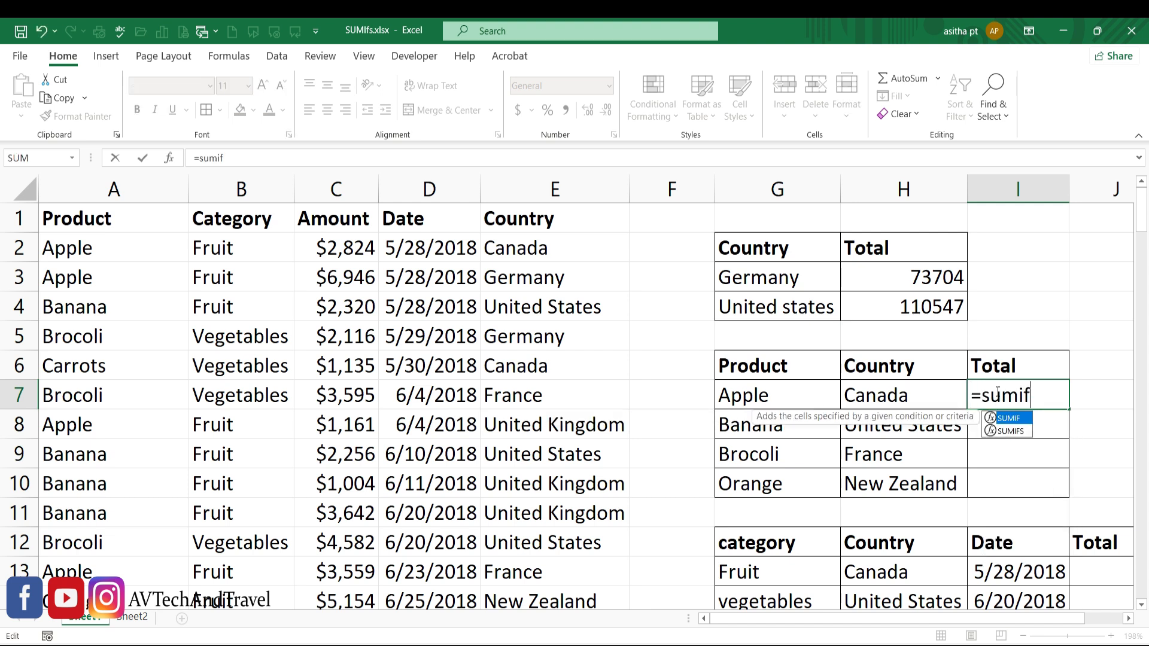
{"action": "key", "text": "Down"}
{"action": "key", "text": "Tab"}
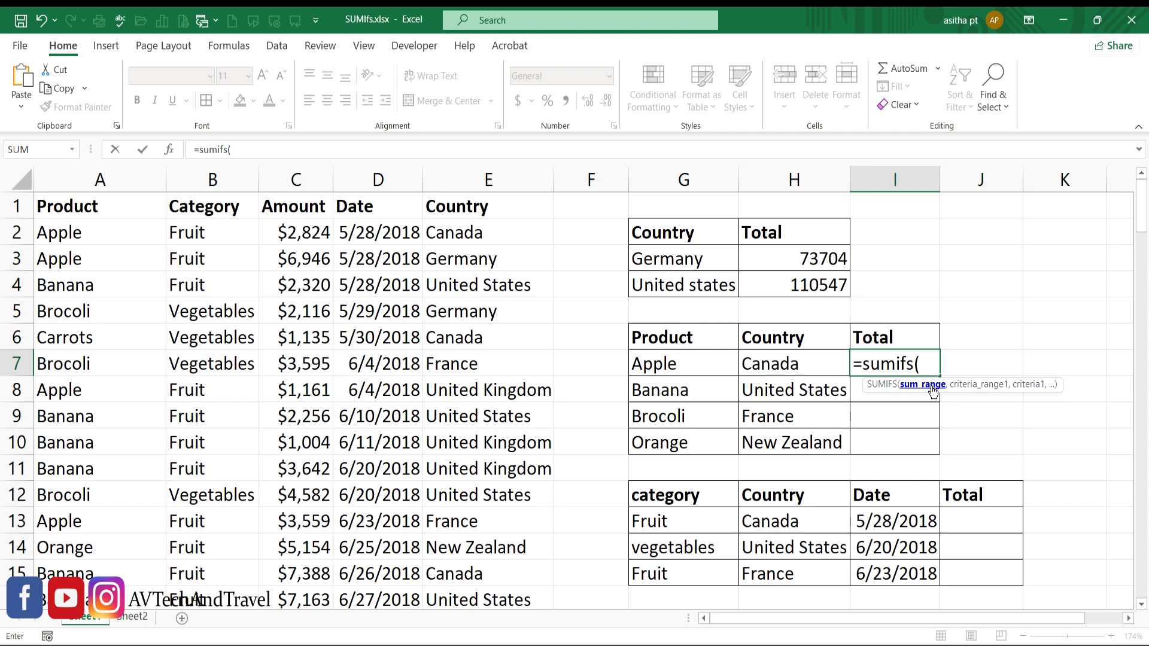
{"action": "left_click", "coordinate": [305, 187]}
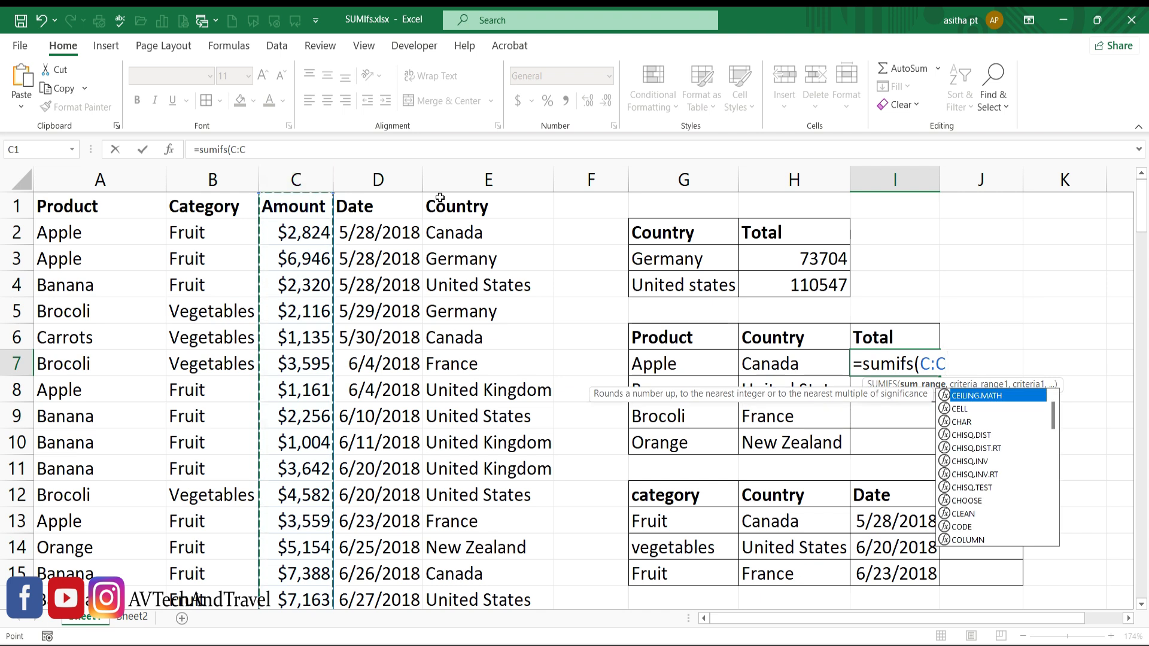
{"action": "type", "text": ","}
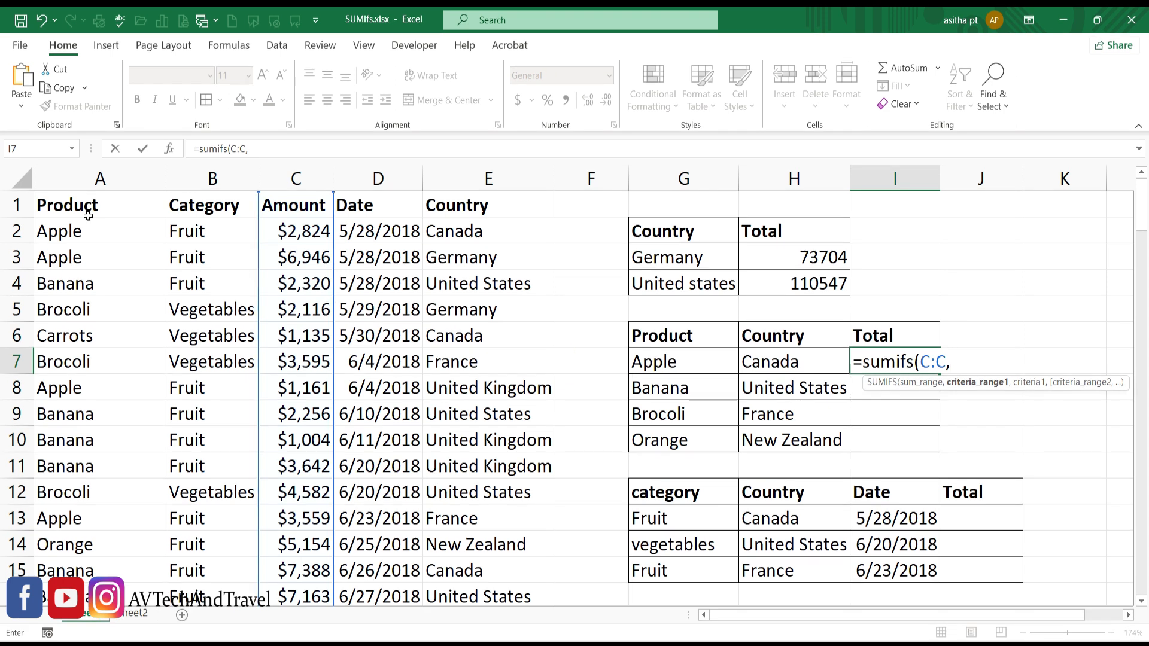
{"action": "left_click", "coordinate": [80, 178]}
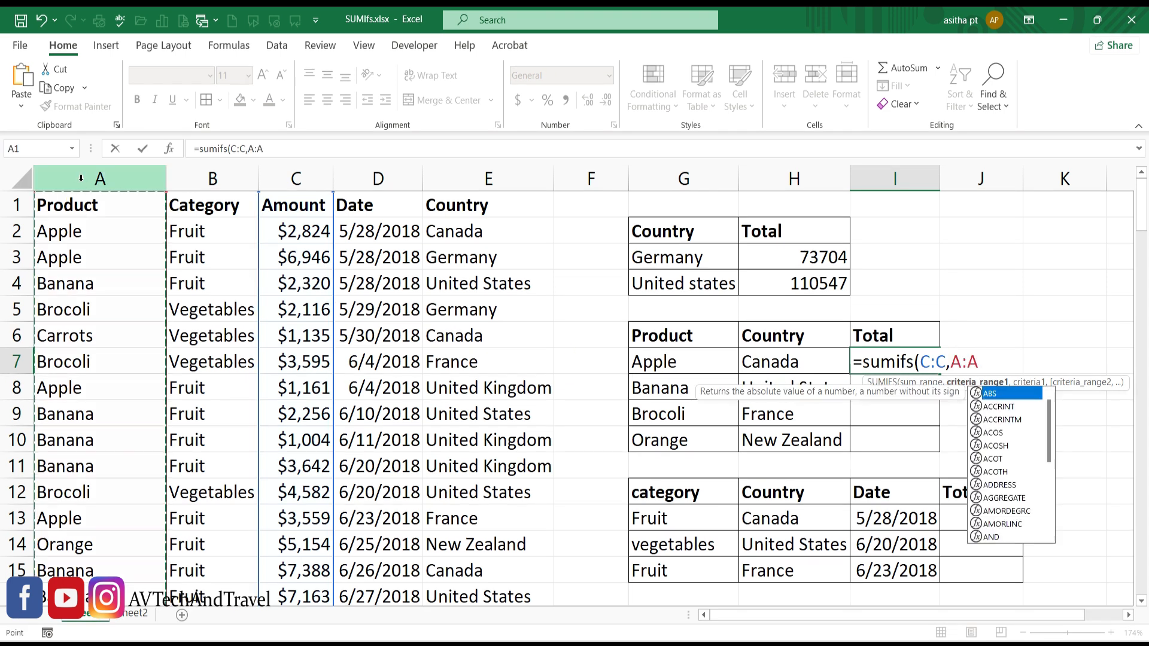
{"action": "type", "text": ","}
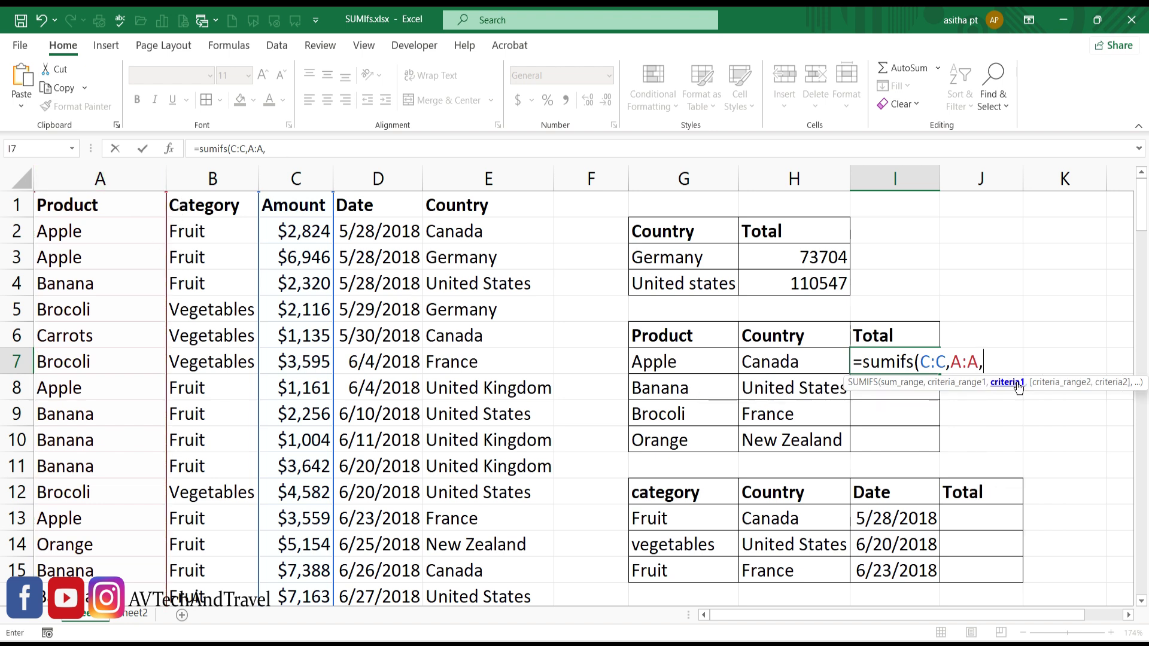
{"action": "left_click", "coordinate": [714, 370]}
{"action": "type", "text": ","}
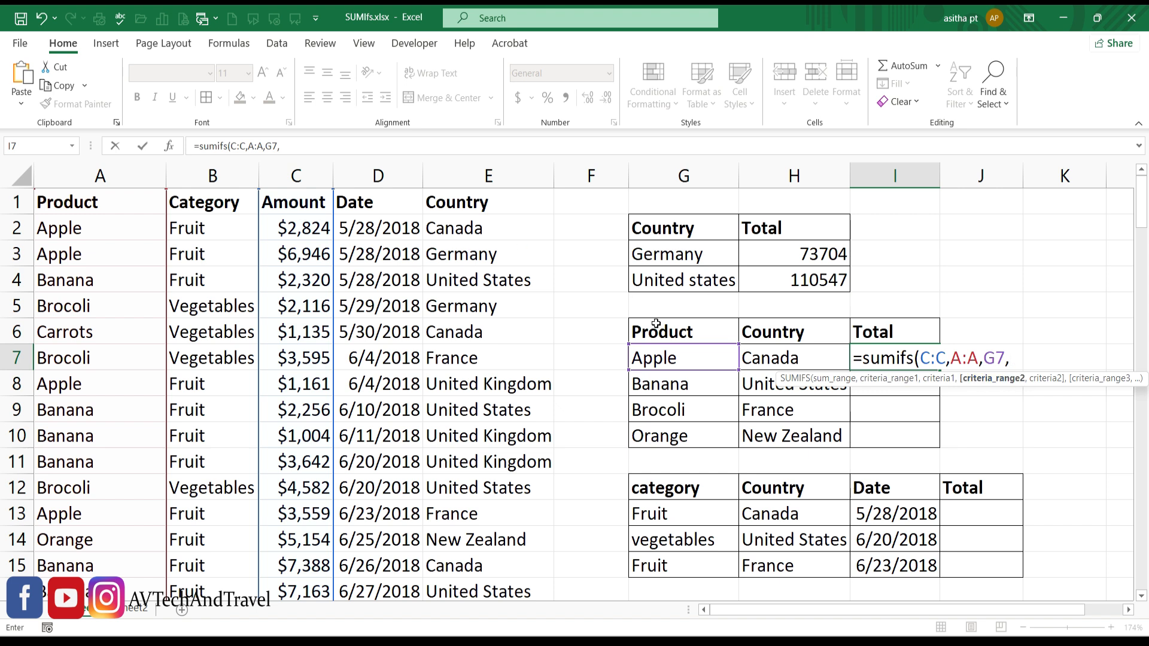
- Complete the I7 formula with Country column E:E matched to H7, giving =SUMIFS(C:C,A:A,G7,E:E,H7)
{"action": "left_click", "coordinate": [480, 166]}
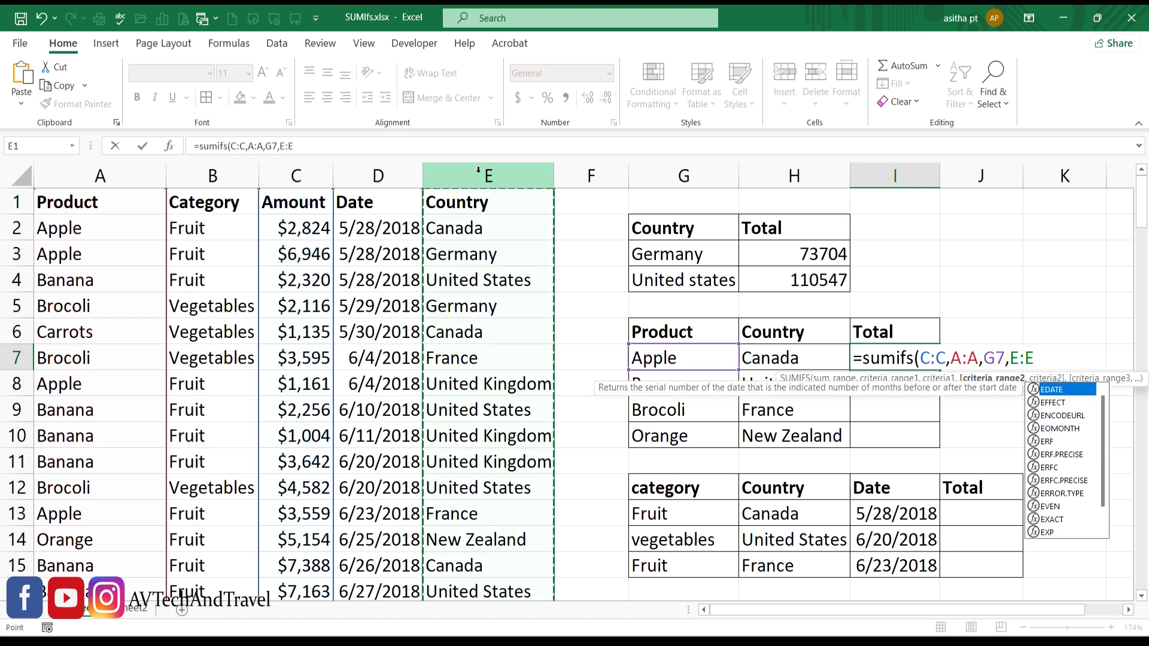
{"action": "type", "text": ","}
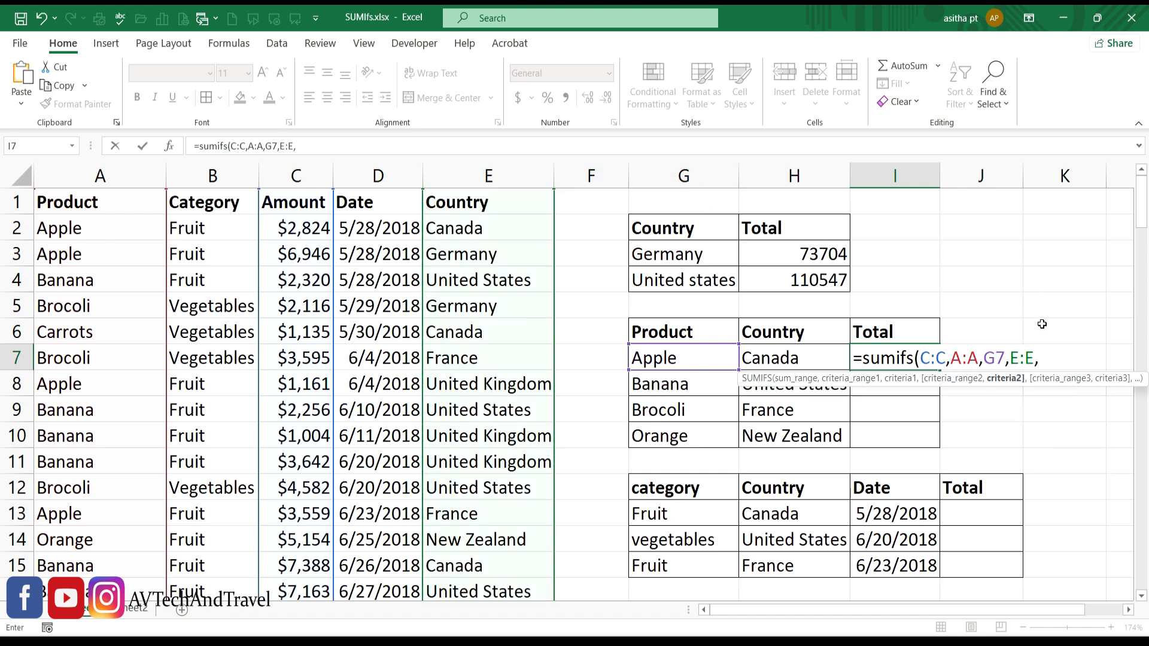
{"action": "left_click", "coordinate": [801, 353]}
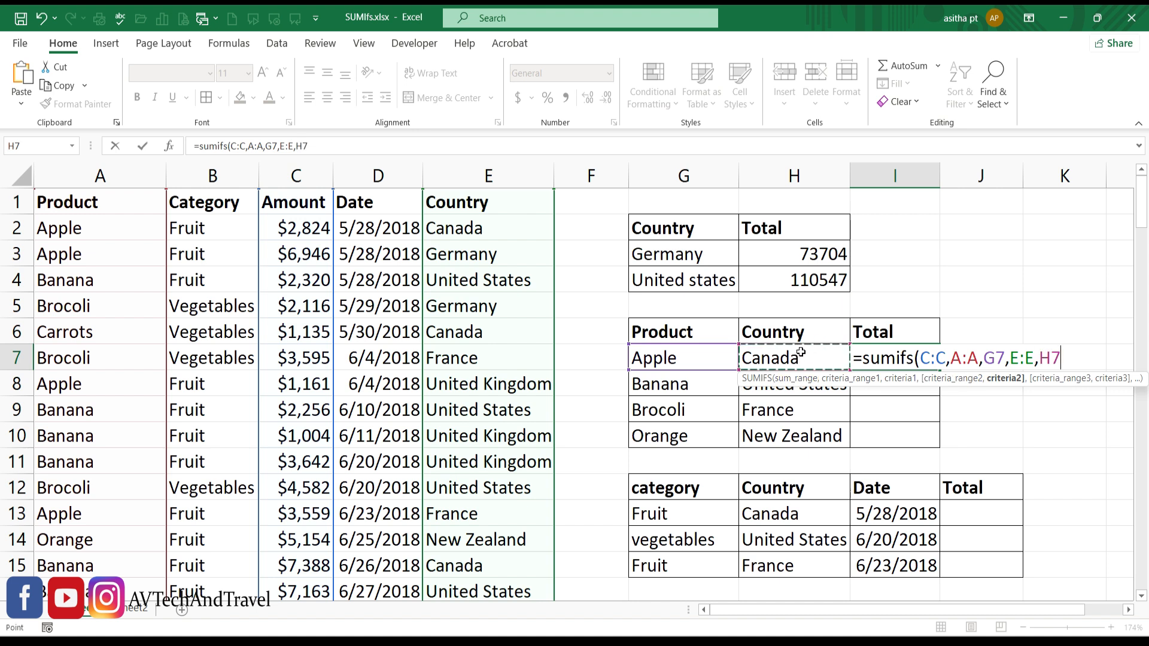
{"action": "type", "text": ")"}
{"action": "key", "text": "Return"}
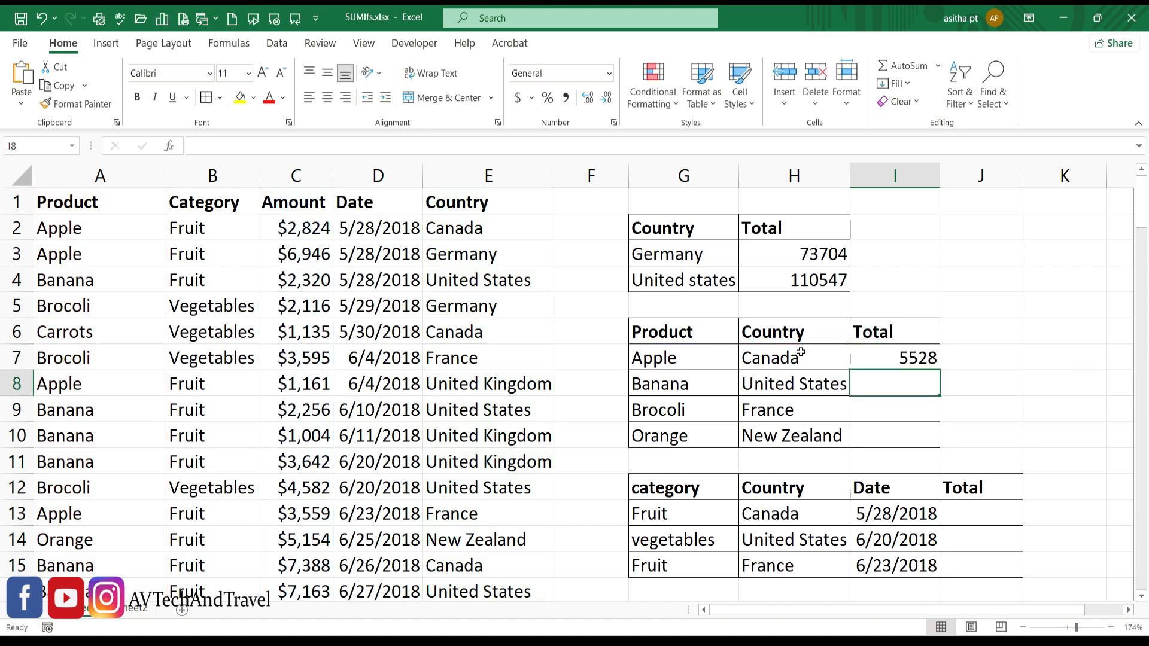
- Fill the product and country total formula from I7 down to I10
{"action": "left_click", "coordinate": [931, 362]}
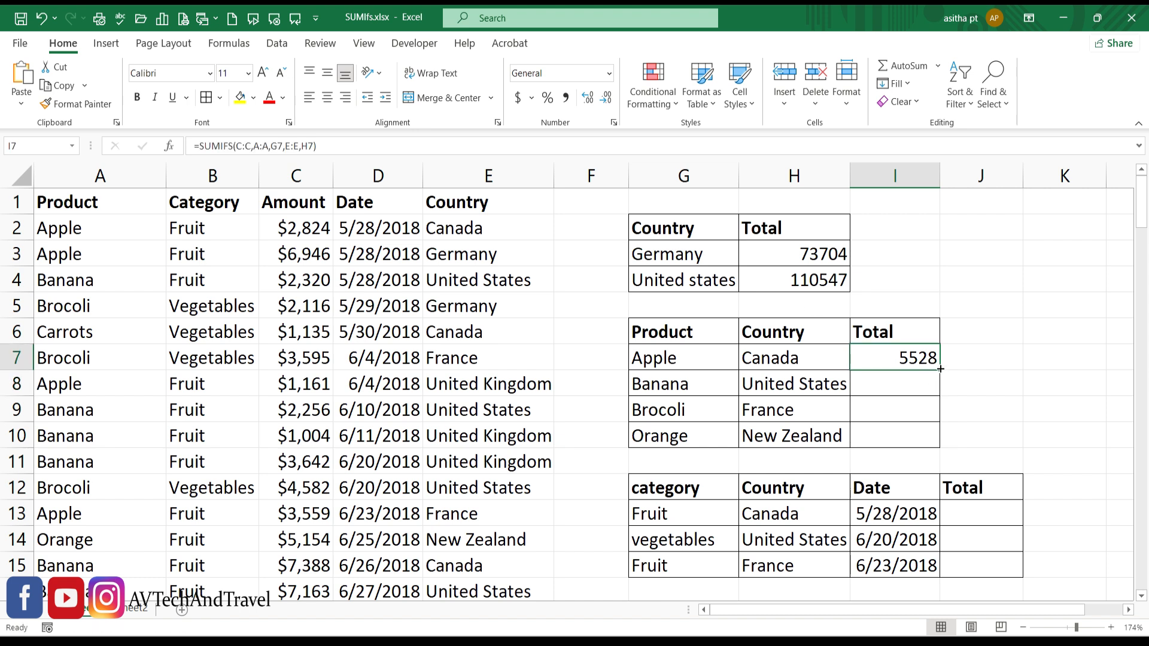
{"action": "left_click_drag", "start_coordinate": [940, 369], "coordinate": [929, 429]}
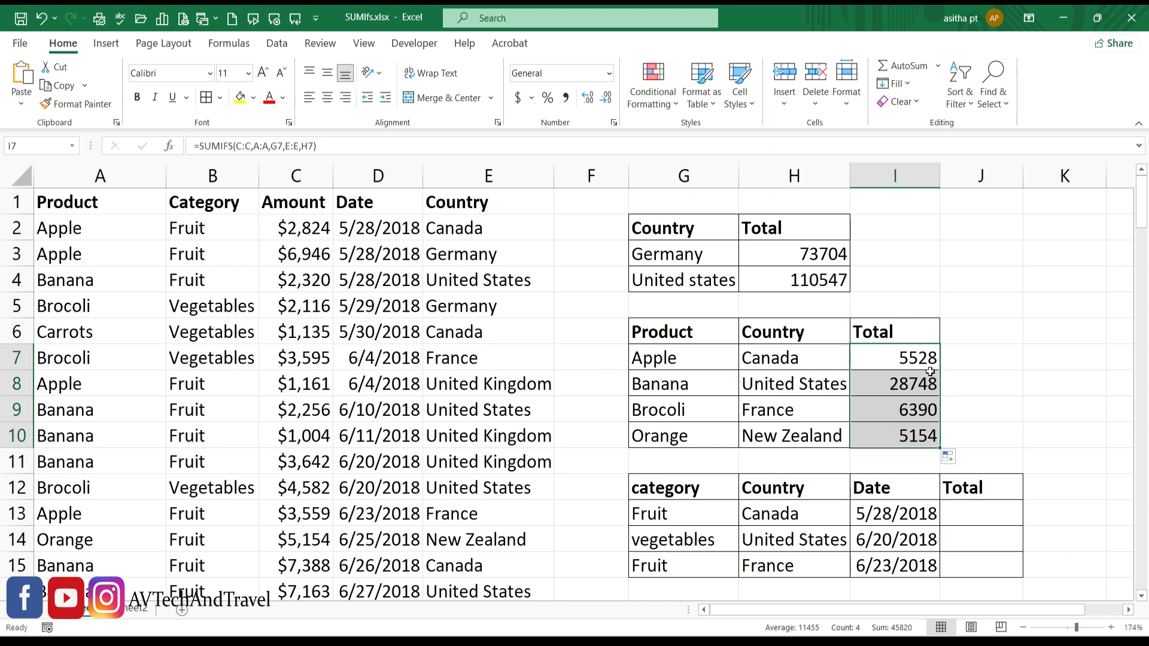
{"action": "left_click", "coordinate": [958, 366]}
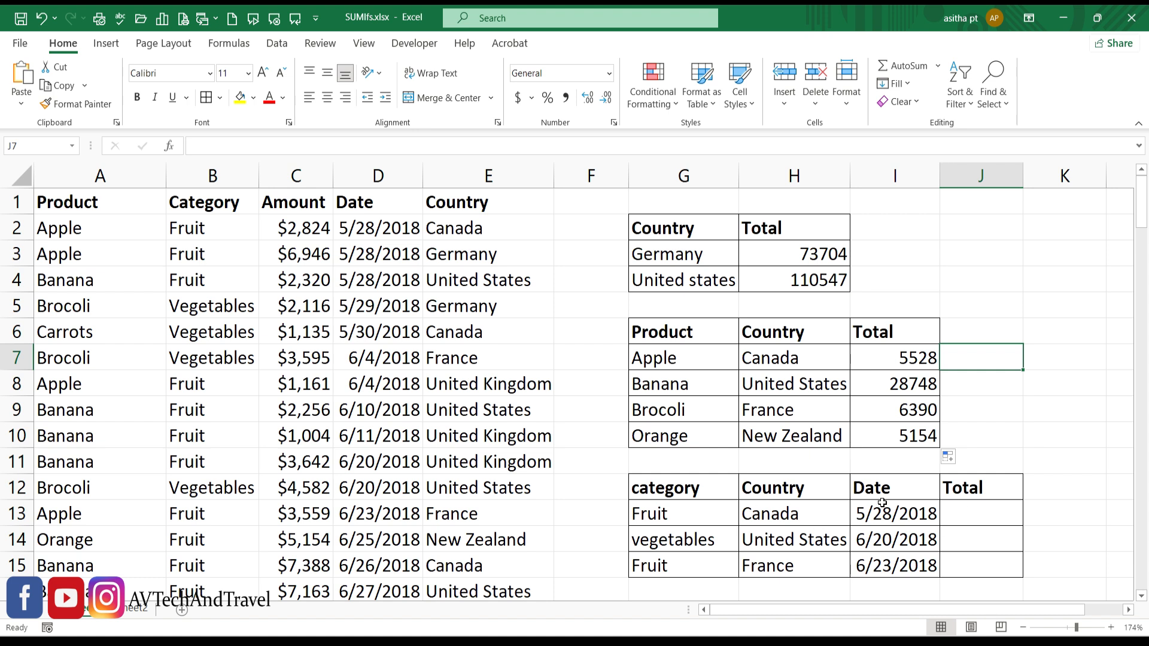
- Begin a SUMIFS formula in J13 that sums the Amount column C:C, with Category column B:B matched to G13
{"action": "double_click", "coordinate": [960, 515]}
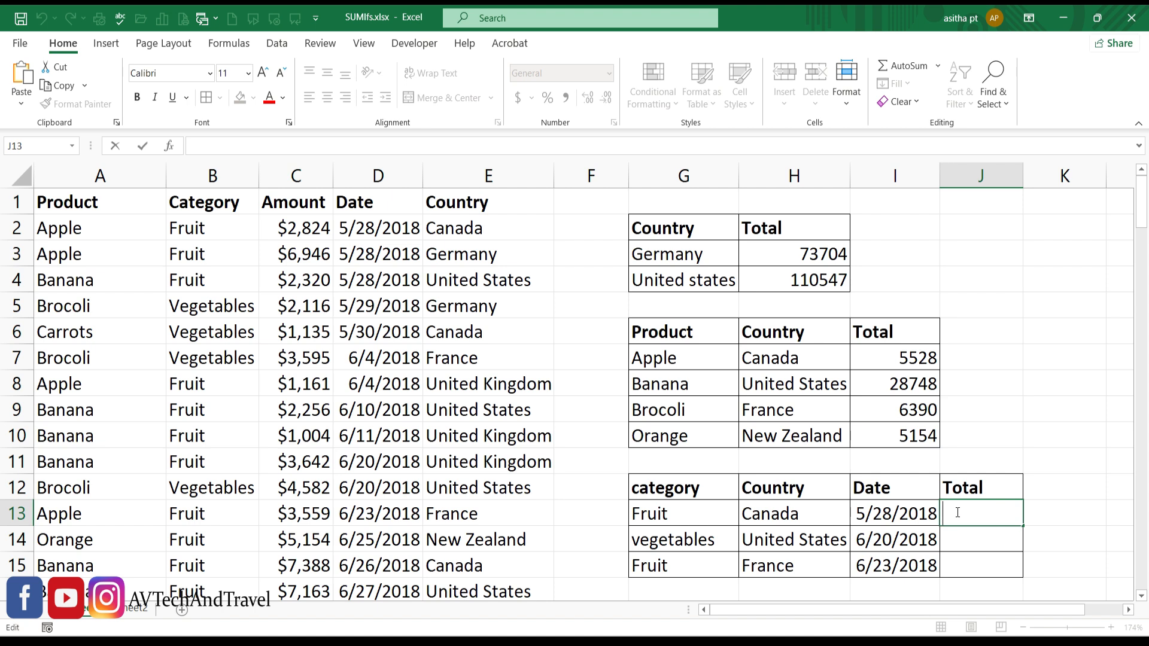
{"action": "type", "text": "="}
{"action": "type", "text": "sumifs"}
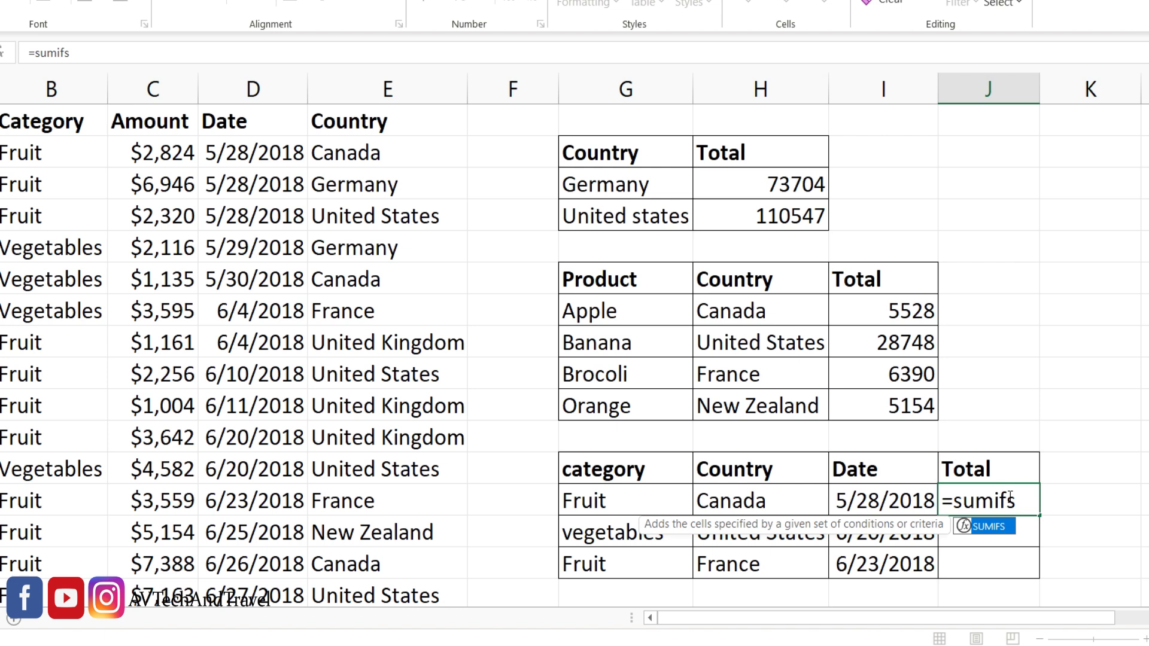
{"action": "key", "text": "Tab"}
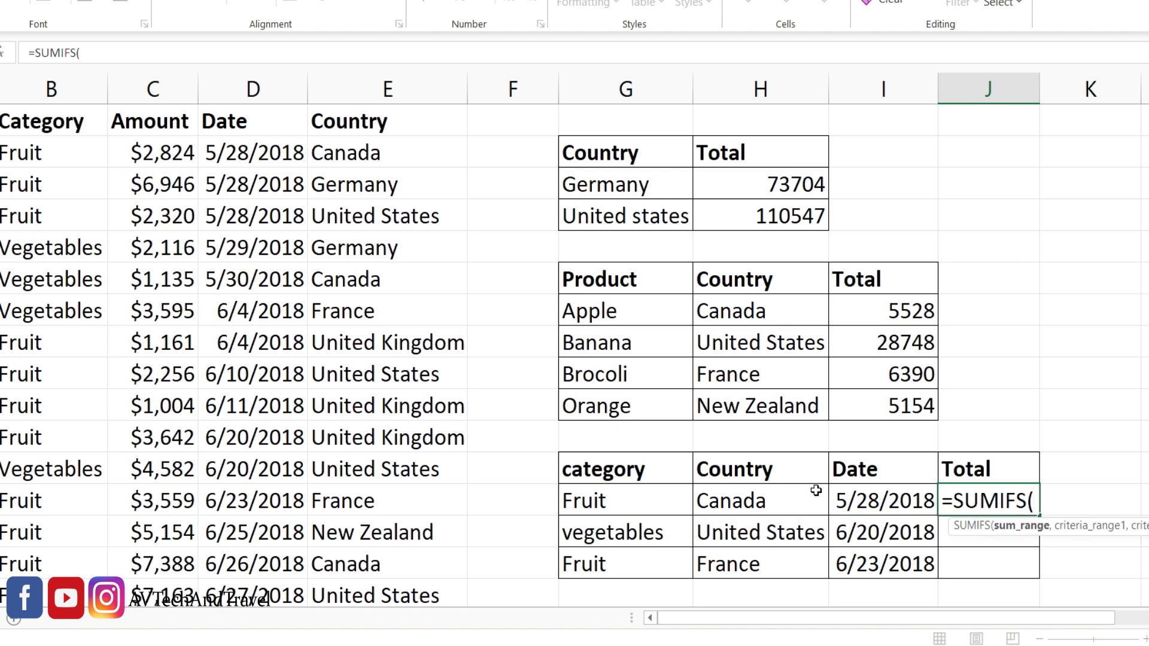
{"action": "left_click", "coordinate": [173, 87]}
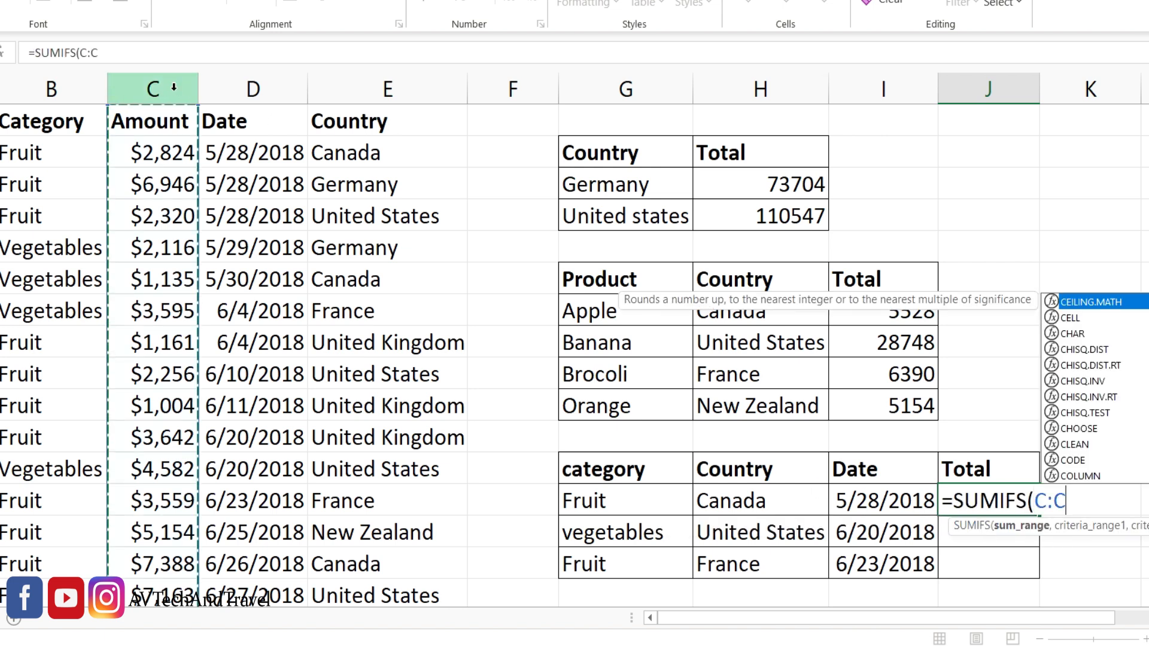
{"action": "type", "text": ","}
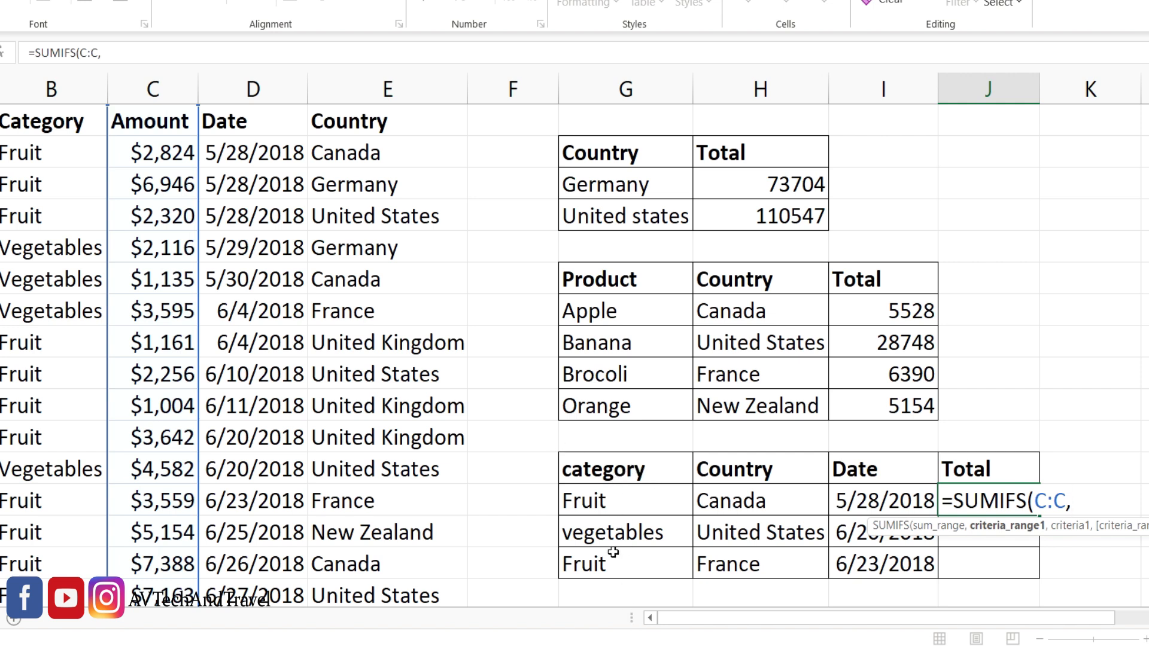
{"action": "left_click", "coordinate": [51, 88]}
{"action": "type", "text": ","}
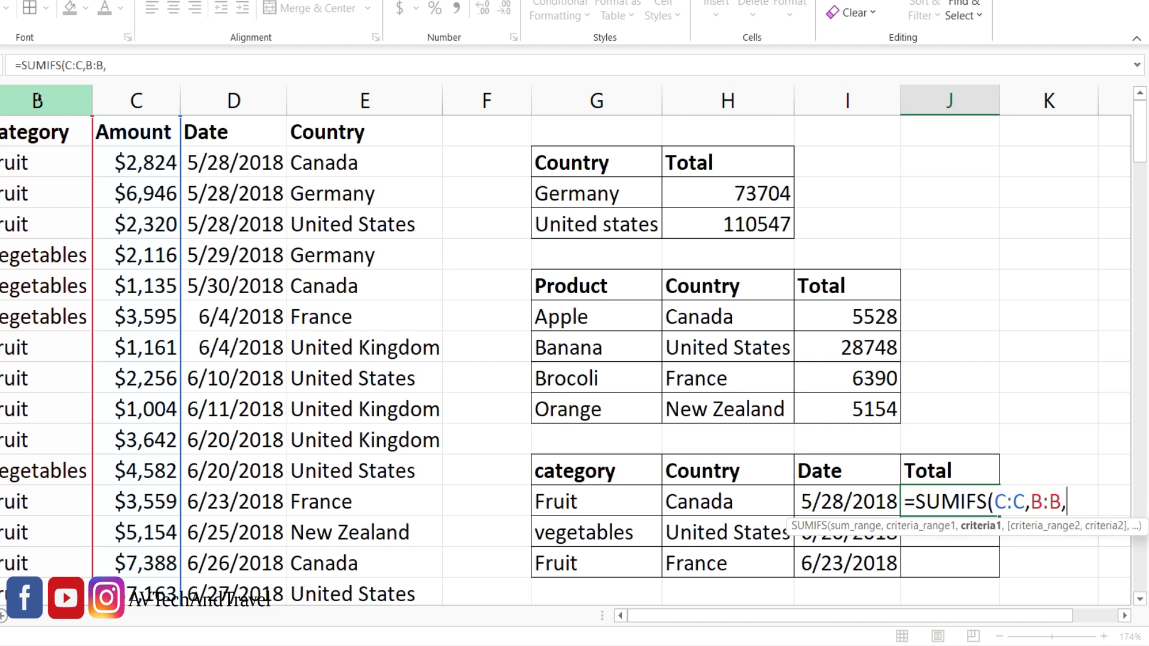
{"action": "left_click", "coordinate": [575, 506]}
{"action": "type", "text": ","}
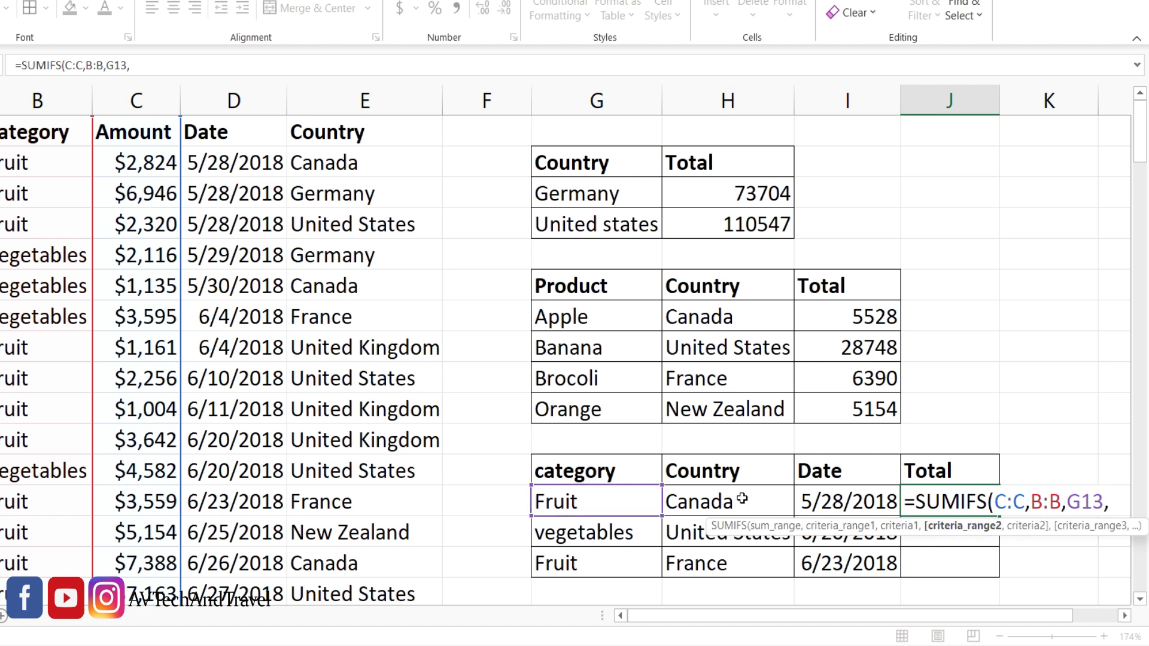
- Complete the J13 formula with the country and date conditions, giving =SUMIFS(C:C,B:B,G13,E:E,H13,D:D,I13)
{"action": "left_click", "coordinate": [390, 101]}
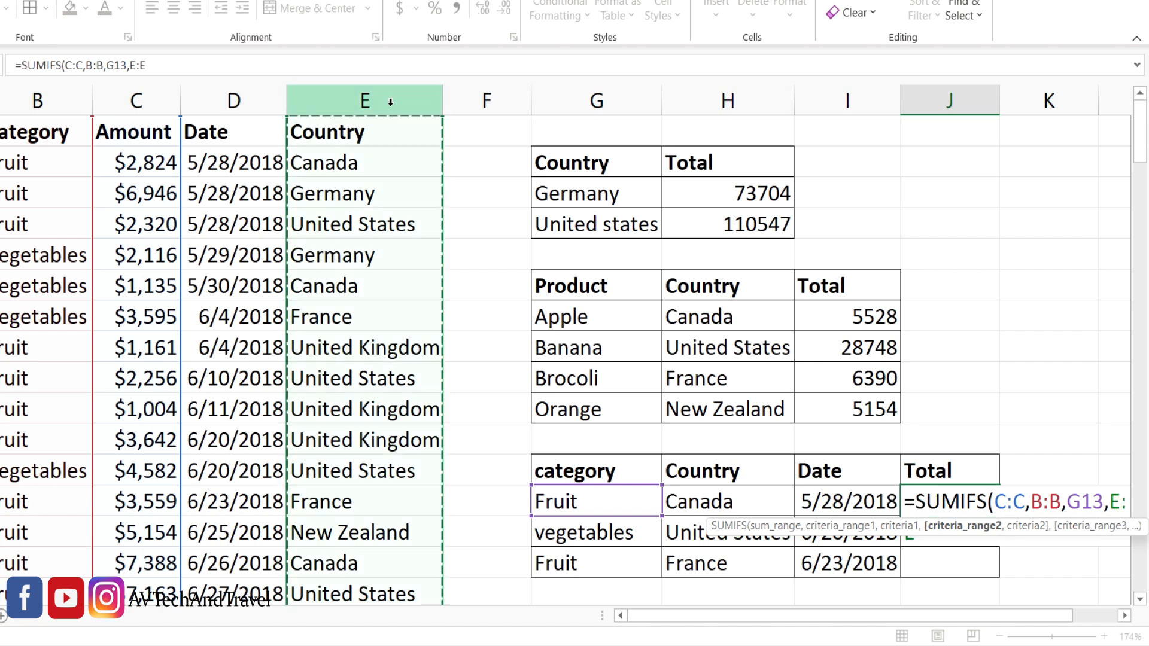
{"action": "type", "text": ","}
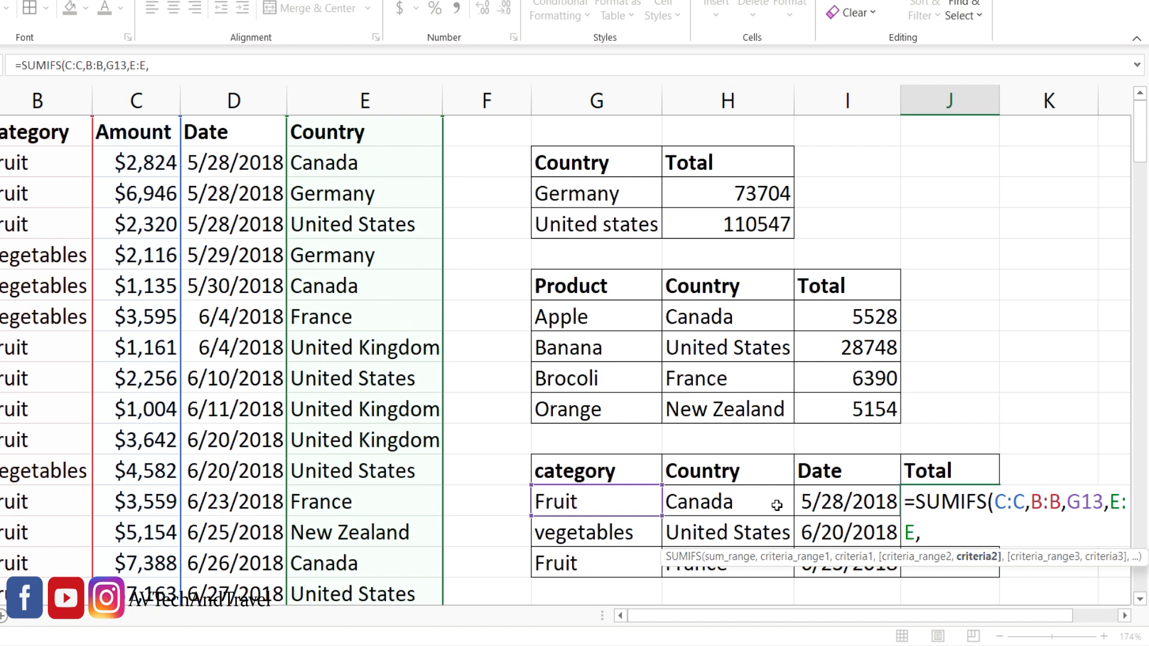
{"action": "left_click", "coordinate": [753, 505]}
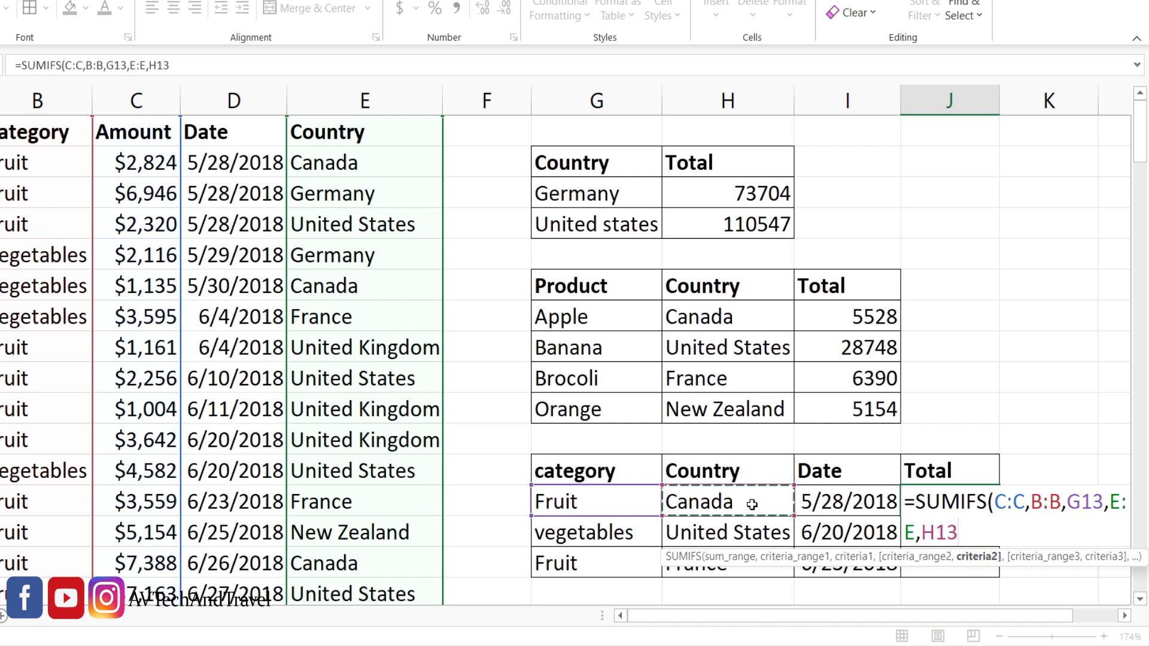
{"action": "type", "text": ","}
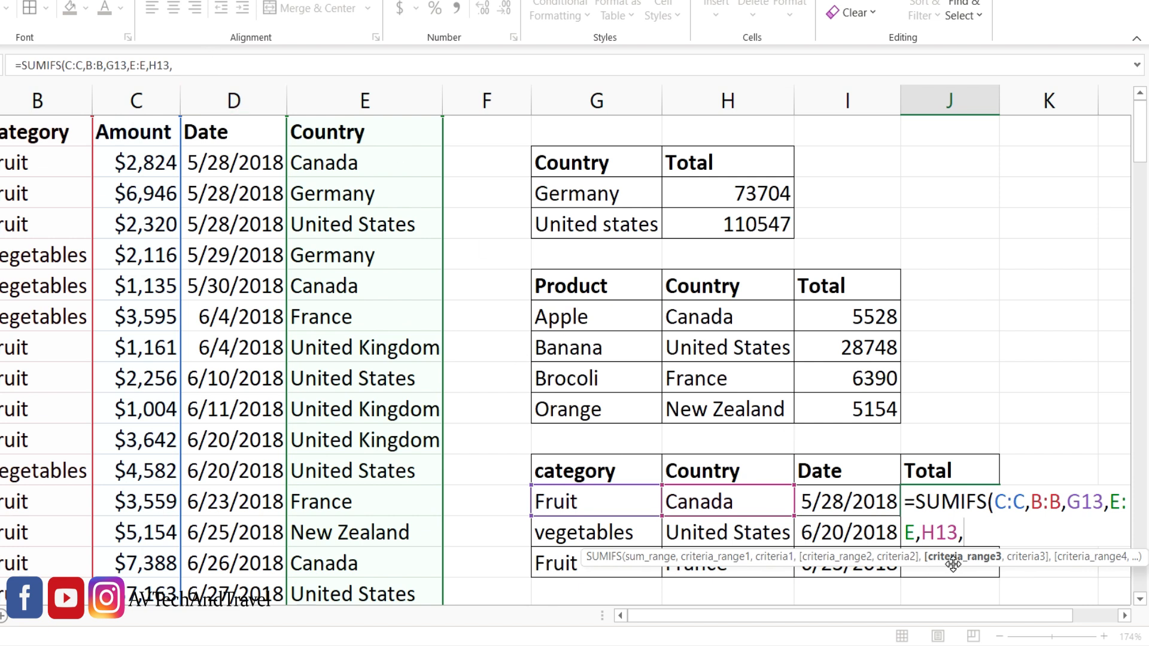
{"action": "left_click", "coordinate": [238, 99]}
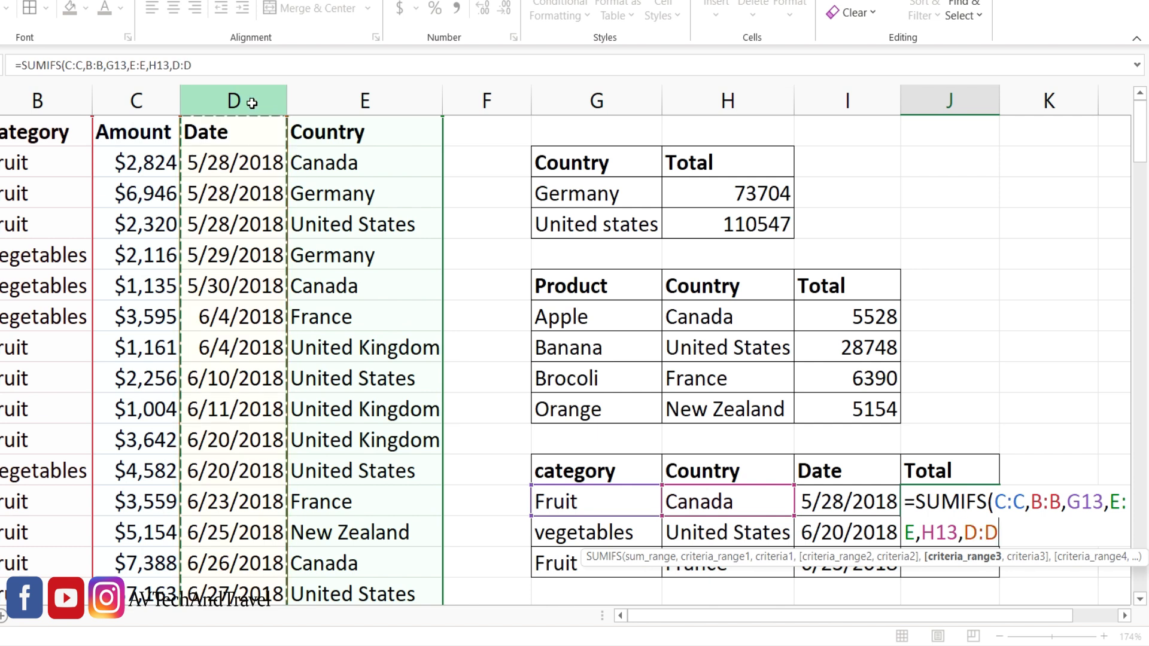
{"action": "type", "text": ","}
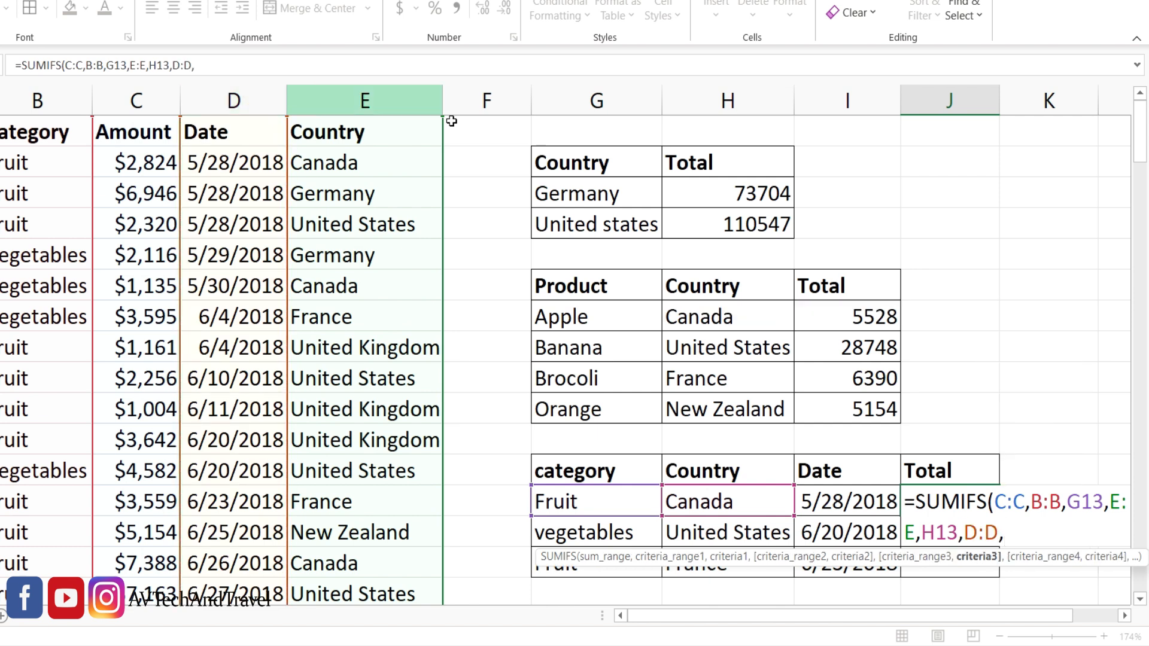
{"action": "left_click", "coordinate": [844, 509]}
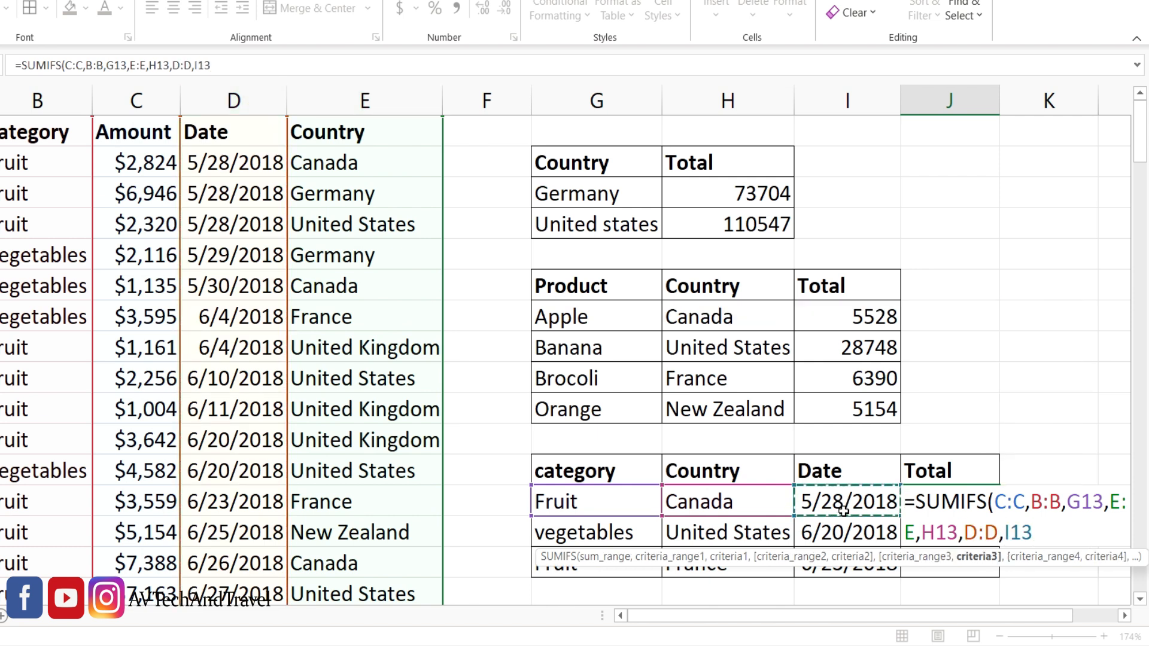
{"action": "type", "text": ")"}
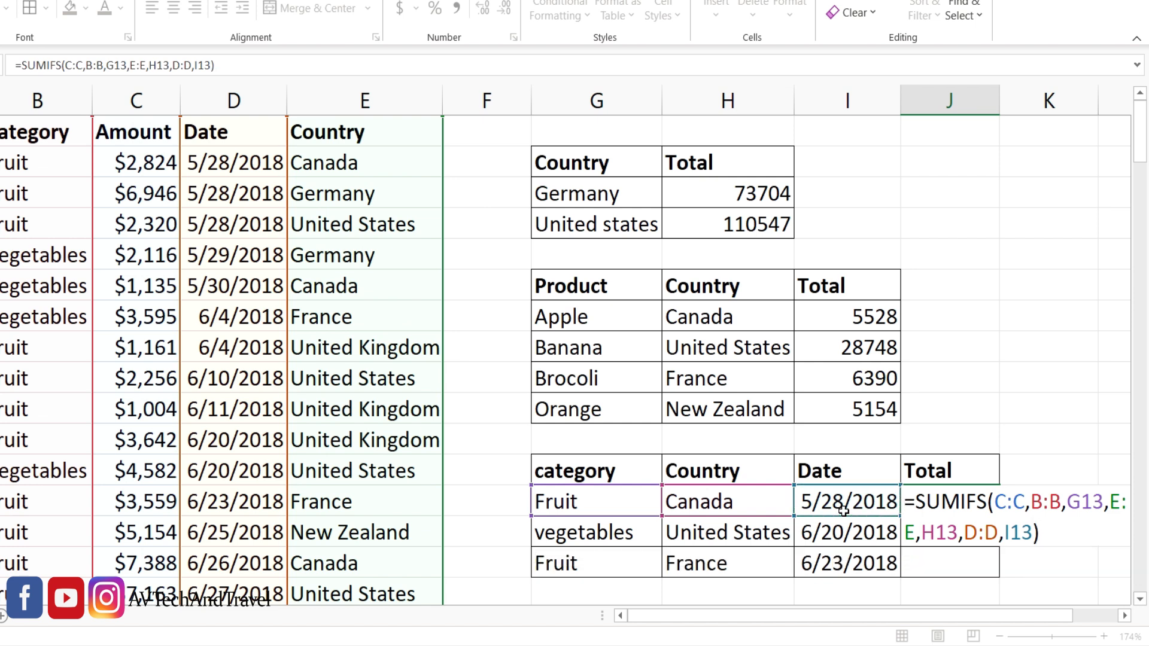
{"action": "key", "text": "Return"}
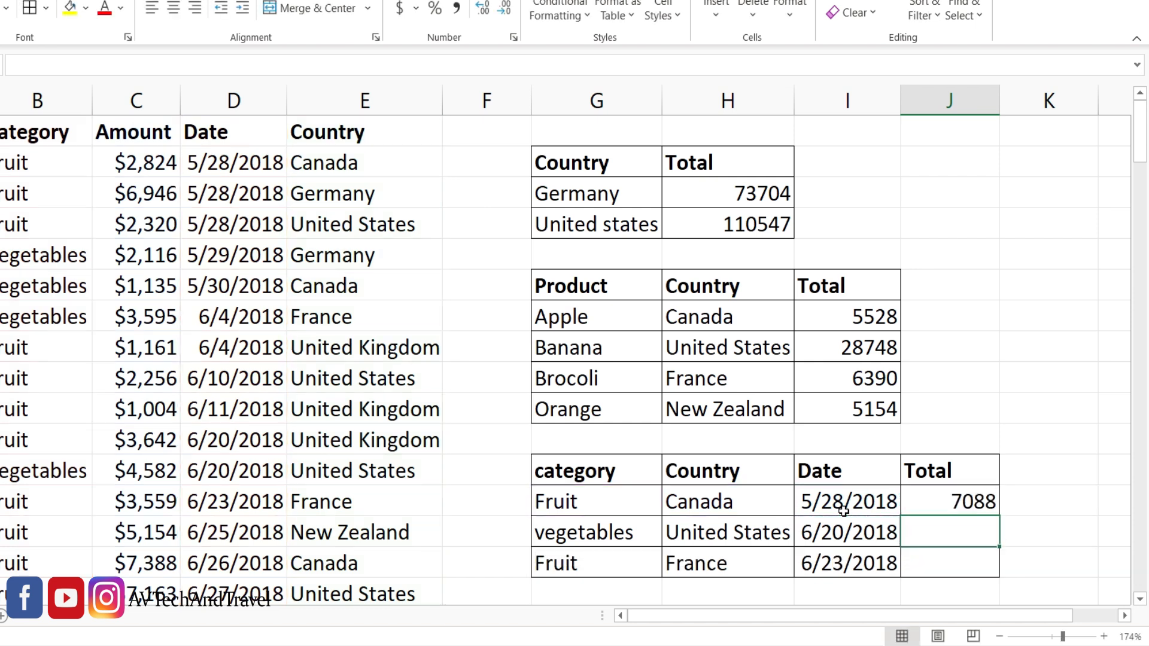
- Fill the category, country and date total formula from J13 down to J15
{"action": "left_click", "coordinate": [955, 502]}
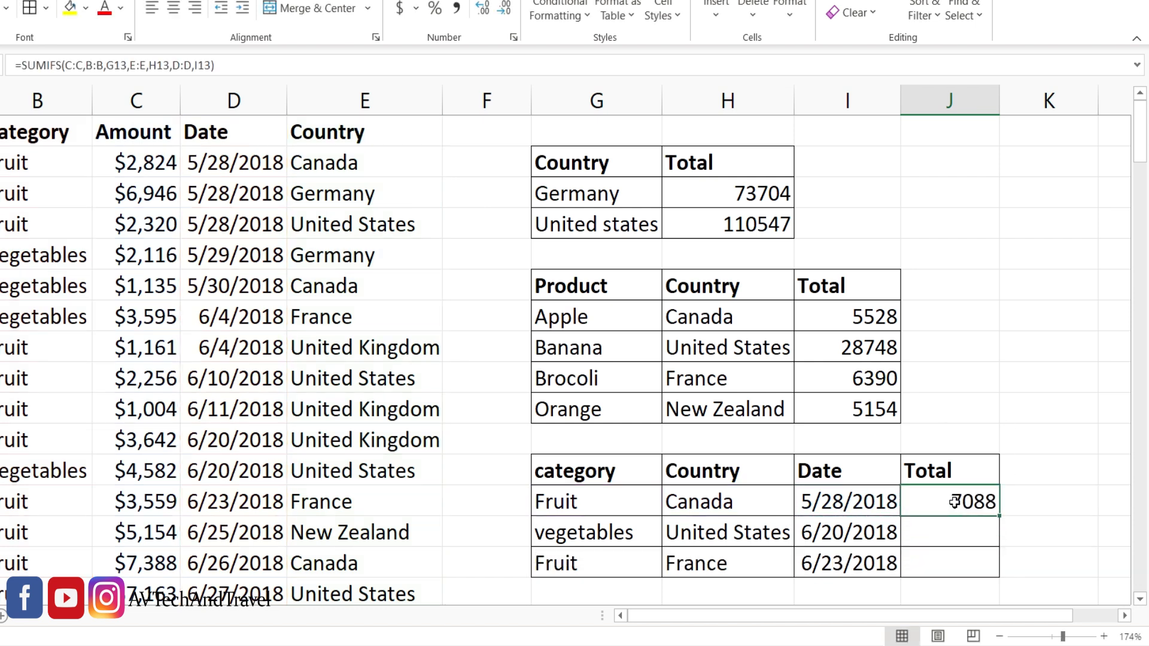
{"action": "double_click", "coordinate": [994, 516]}
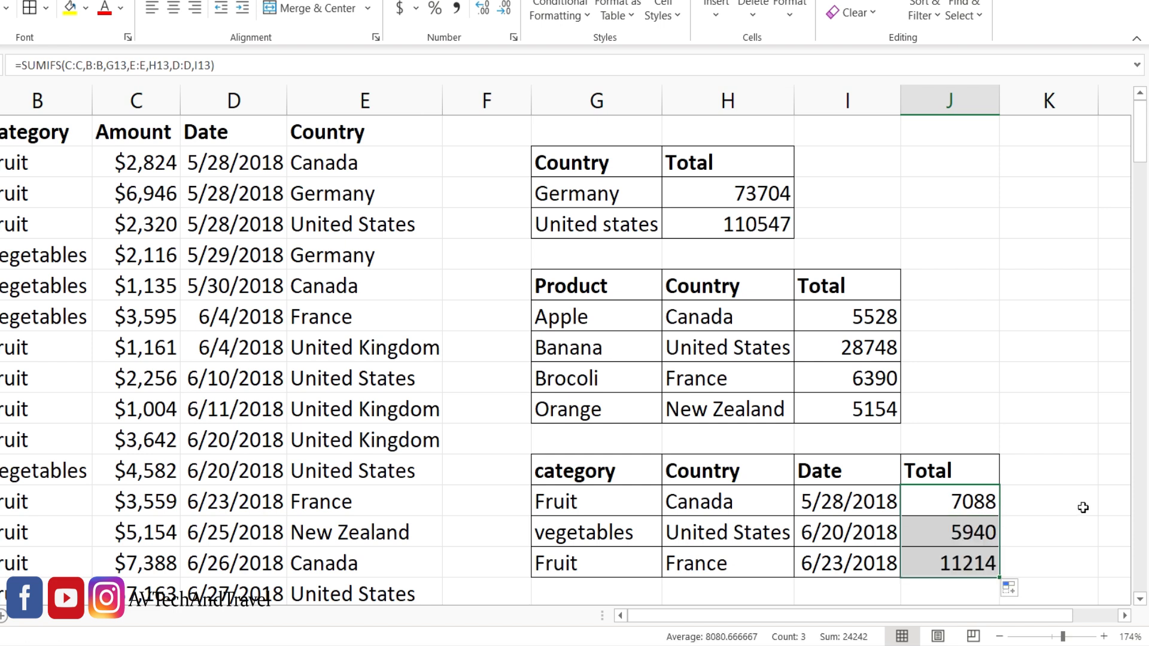
{"action": "left_click", "coordinate": [1062, 508]}
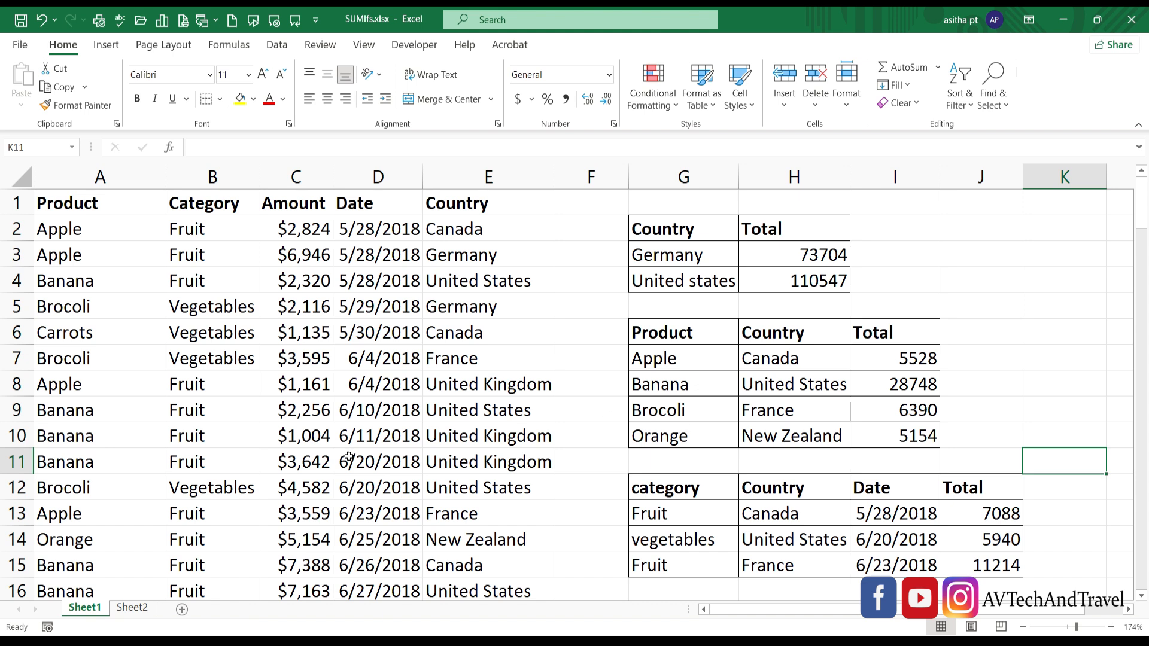
- Begin a SUMIF formula in the Germany total cell C4 on Sheet2
{"action": "left_click", "coordinate": [131, 610]}
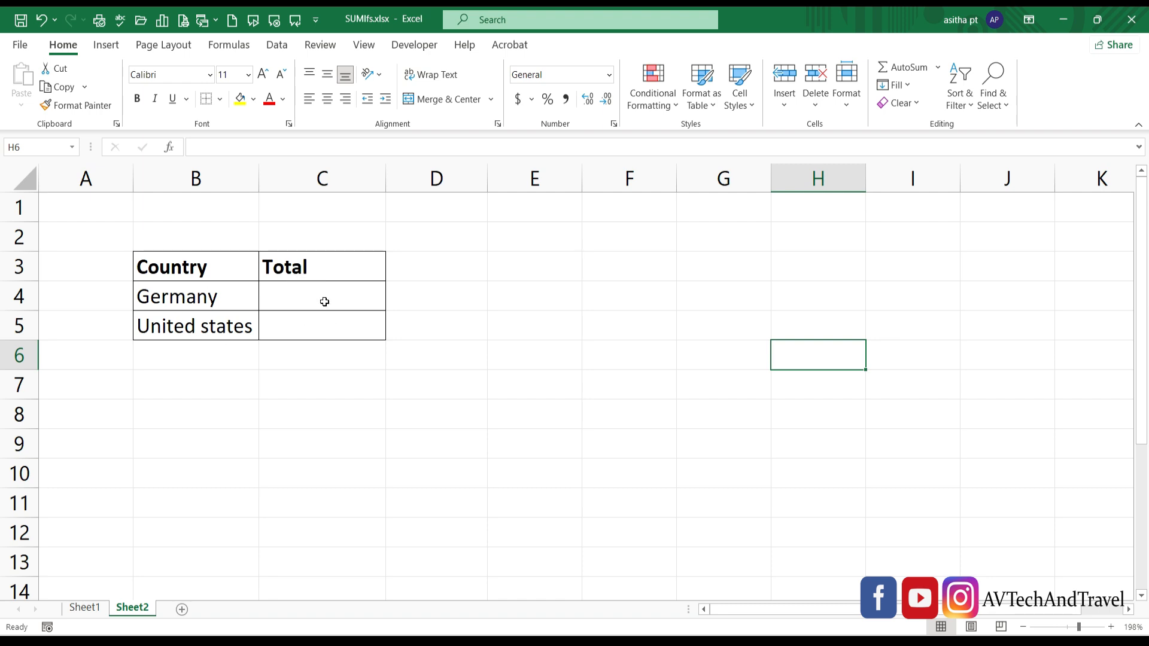
{"action": "double_click", "coordinate": [294, 299]}
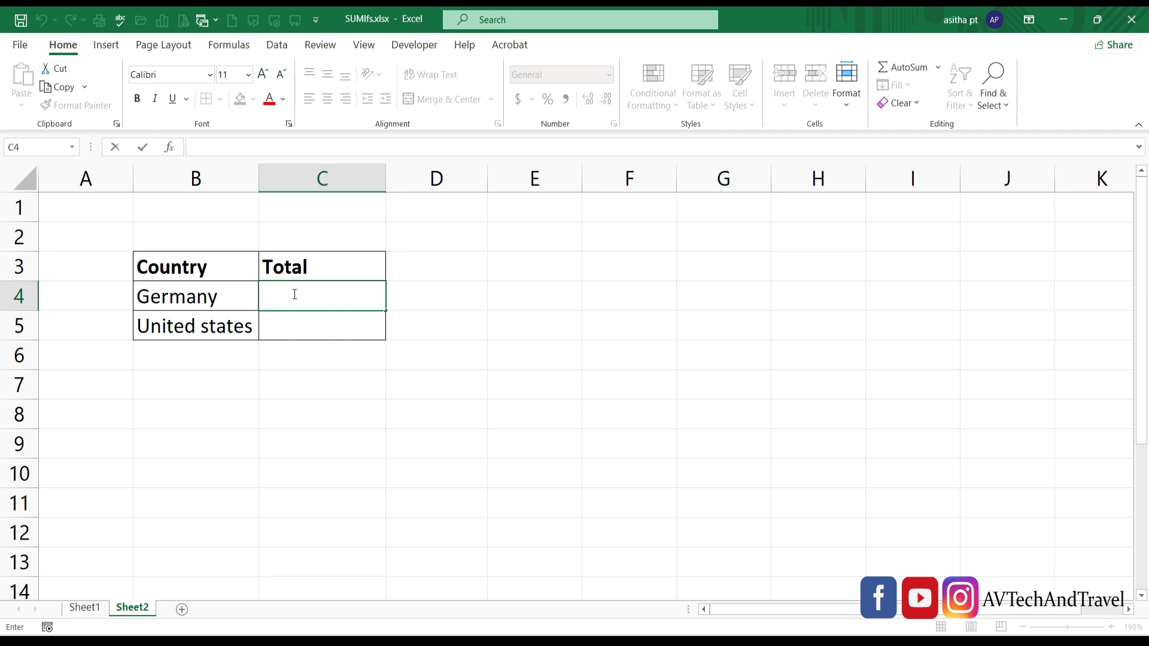
{"action": "type", "text": "=sum"}
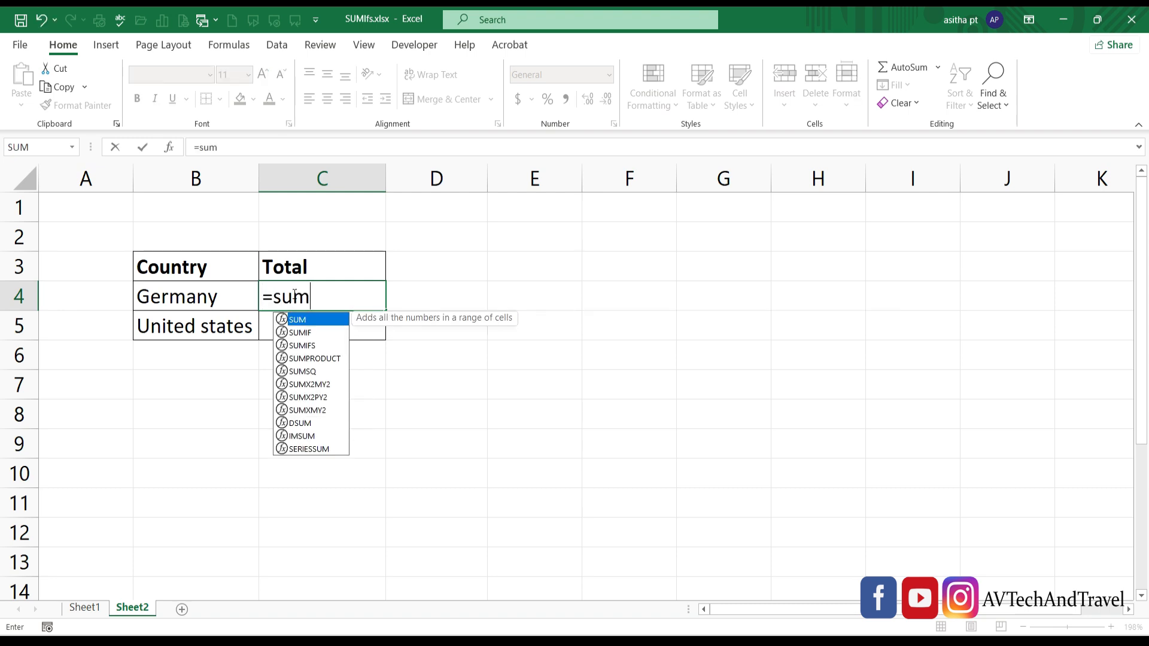
{"action": "type", "text": "if"}
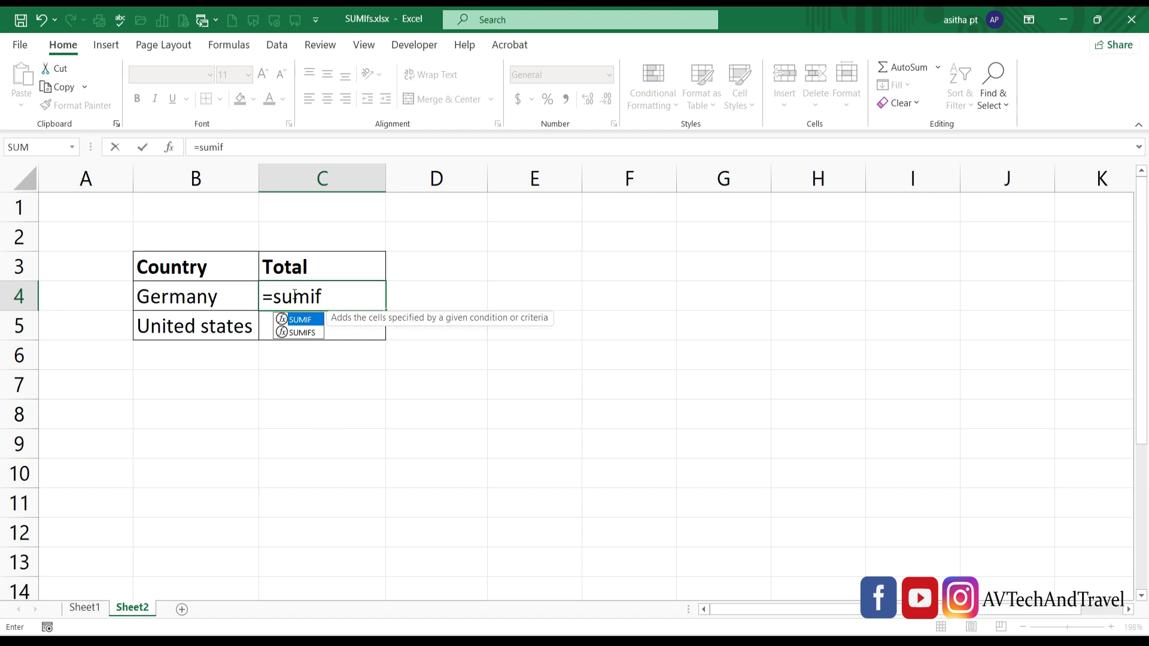
{"action": "key", "text": "Tab"}
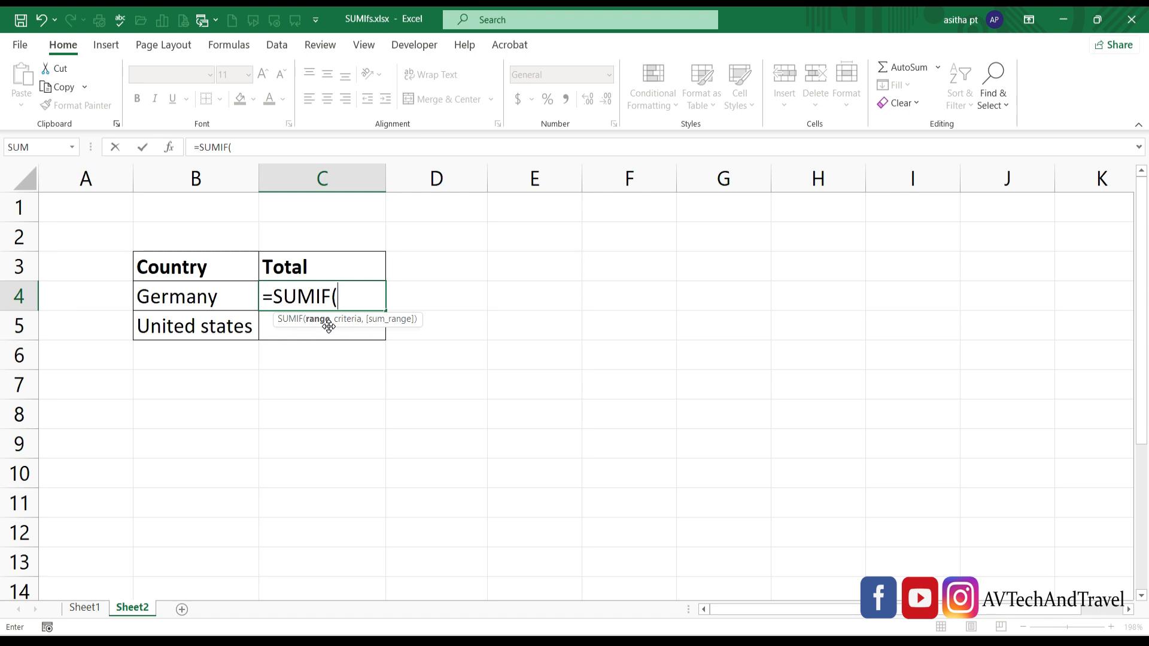
- Complete the C4 formula with arguments taken from Sheet1, giving =SUMIF(Sheet1!E:E,Sheet1!E3,Sheet1!C:C)
{"action": "left_click", "coordinate": [77, 611]}
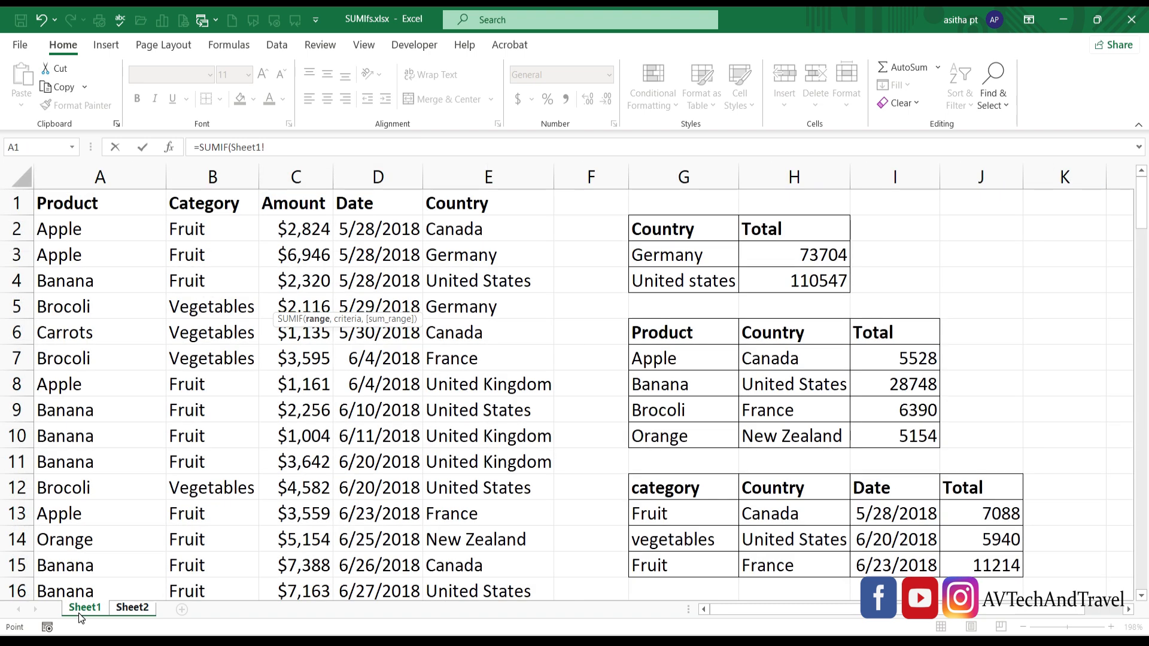
{"action": "left_click", "coordinate": [468, 179]}
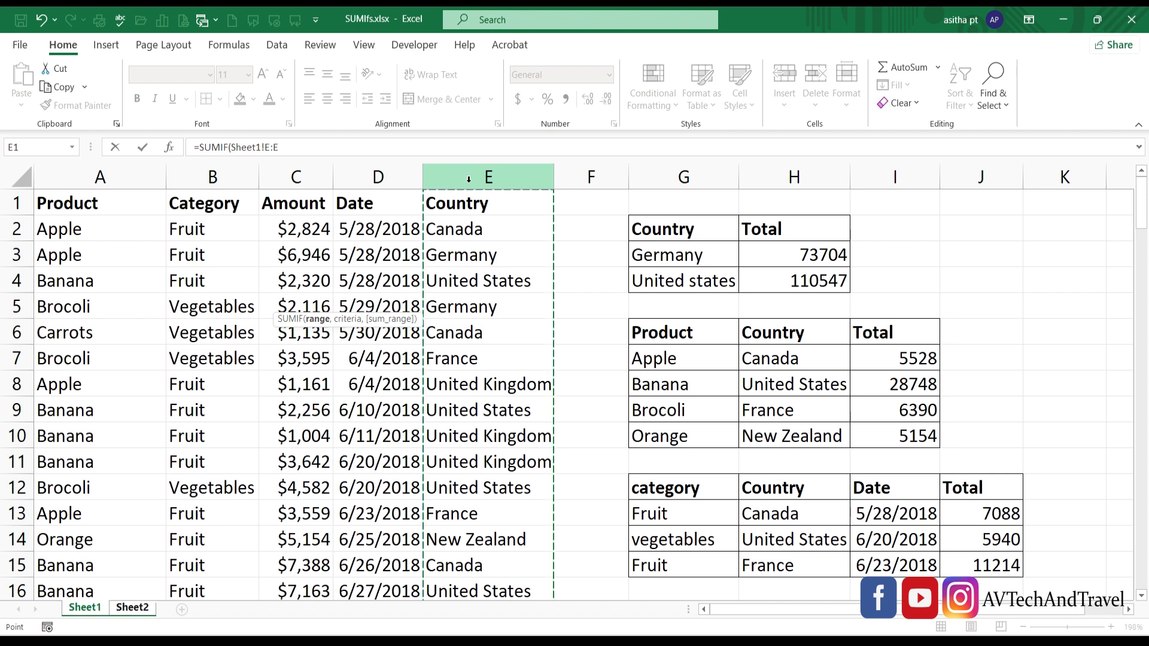
{"action": "key", "text": "F2"}
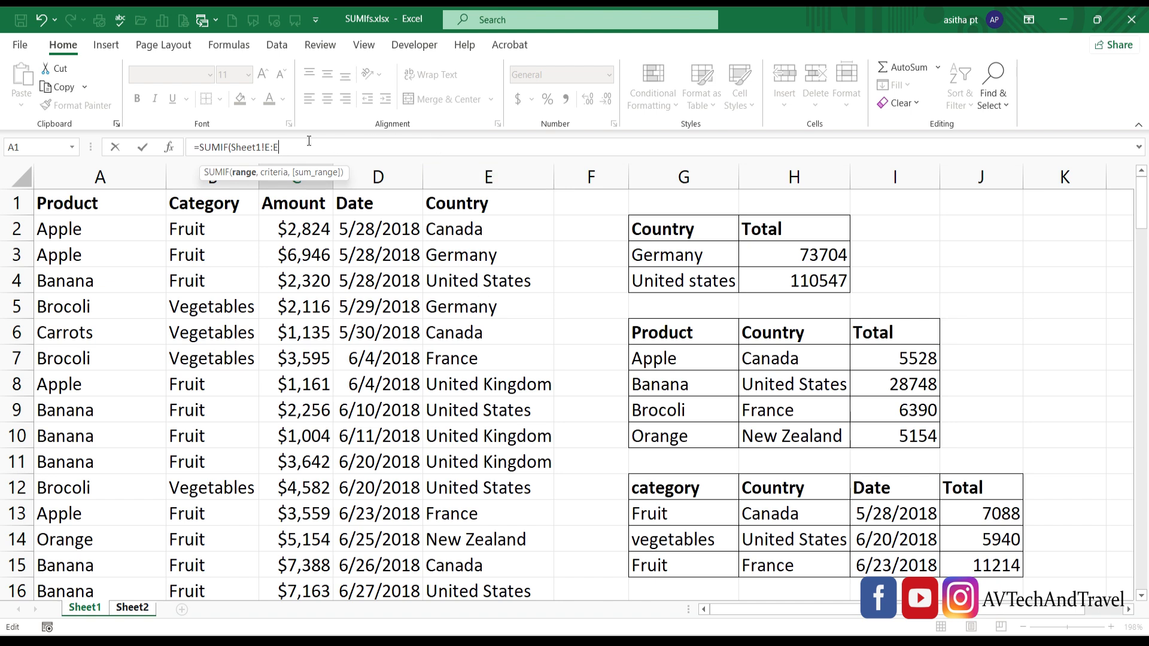
{"action": "type", "text": ","}
{"action": "left_click", "coordinate": [479, 257]}
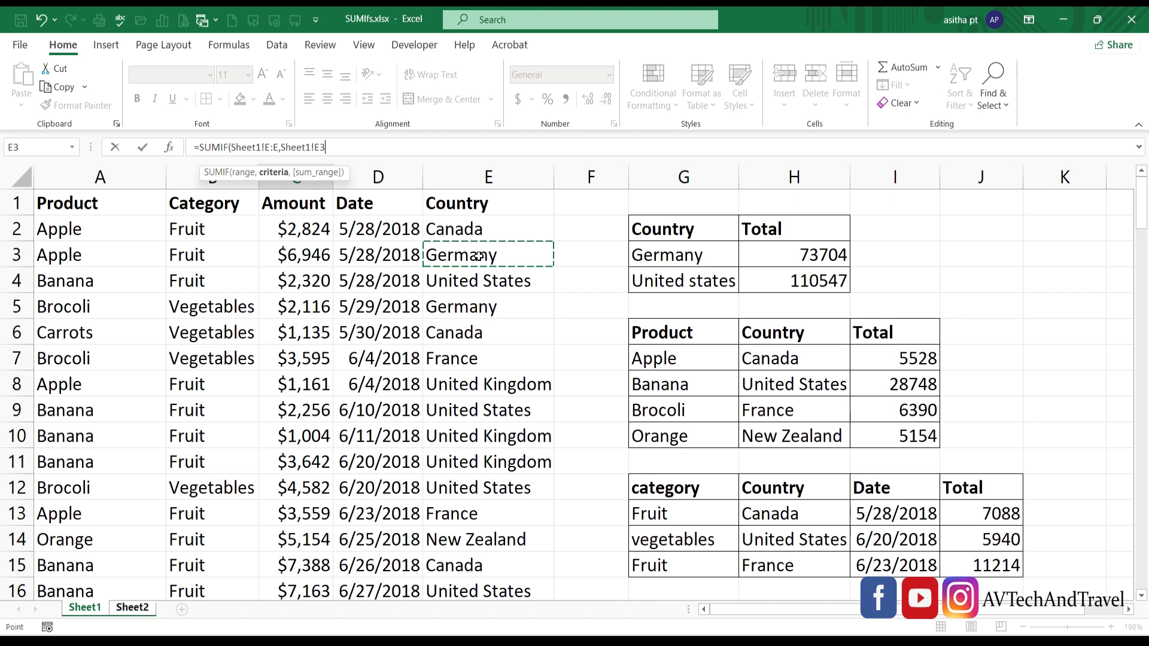
{"action": "type", "text": ","}
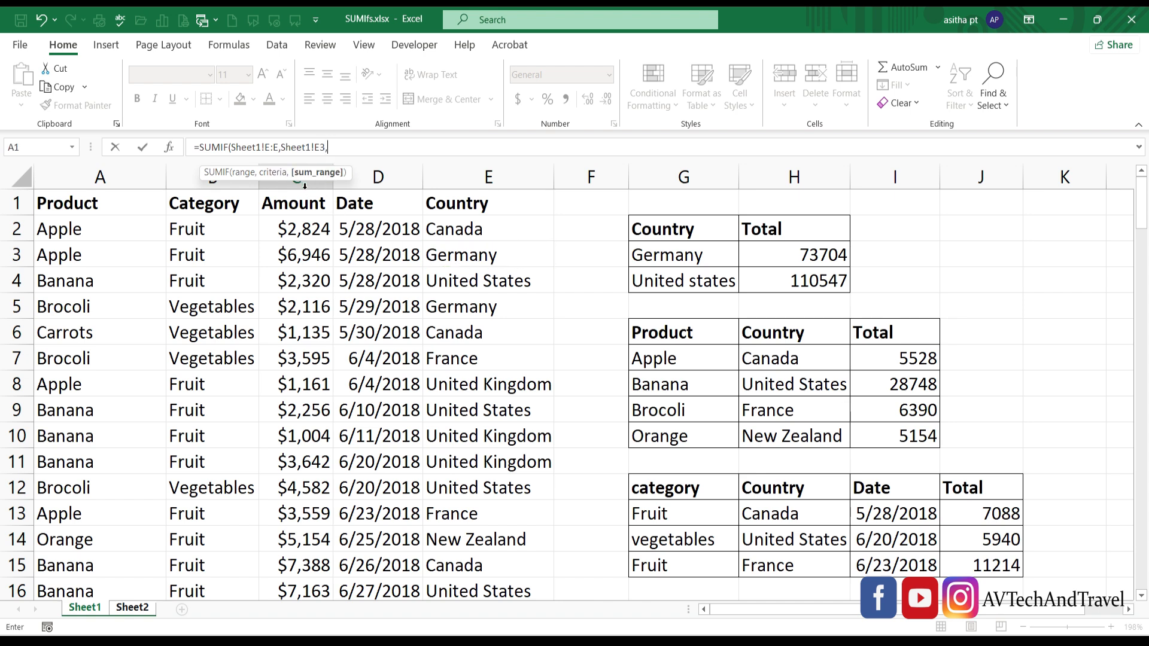
{"action": "left_click", "coordinate": [302, 178]}
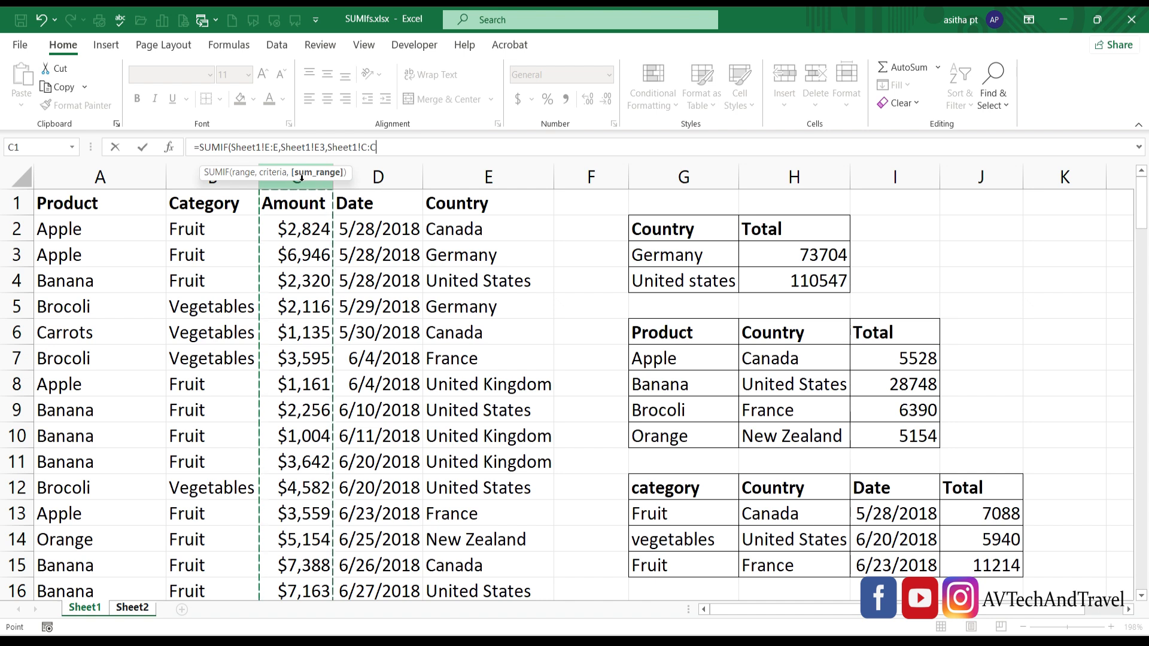
{"action": "type", "text": ")"}
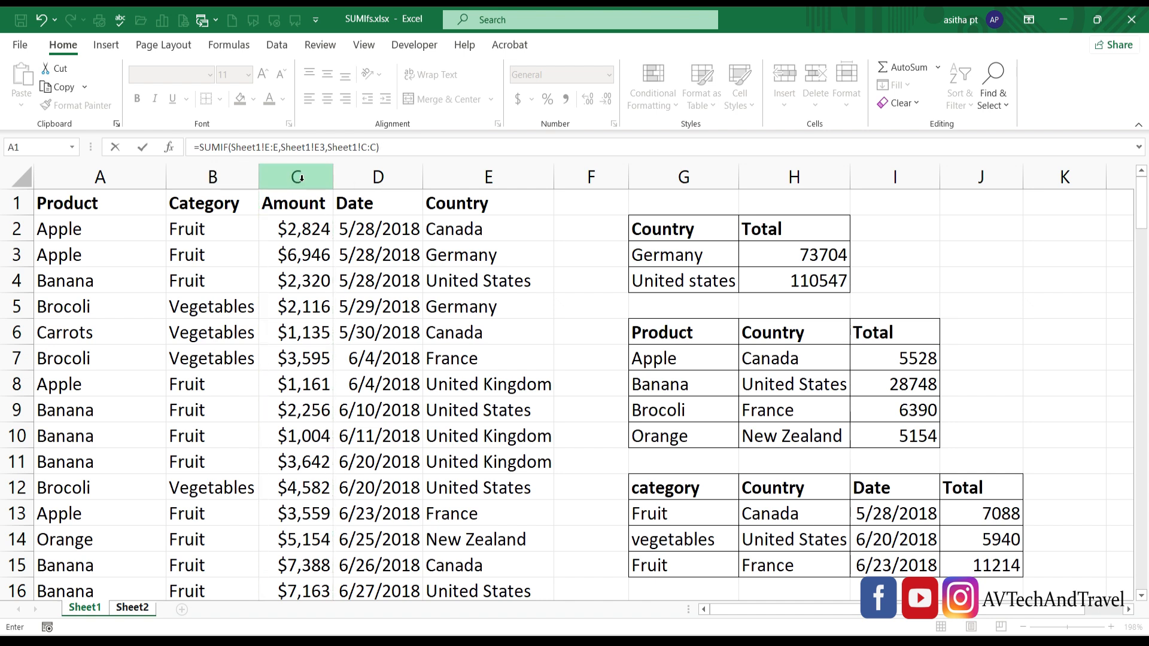
{"action": "key", "text": "Escape"}
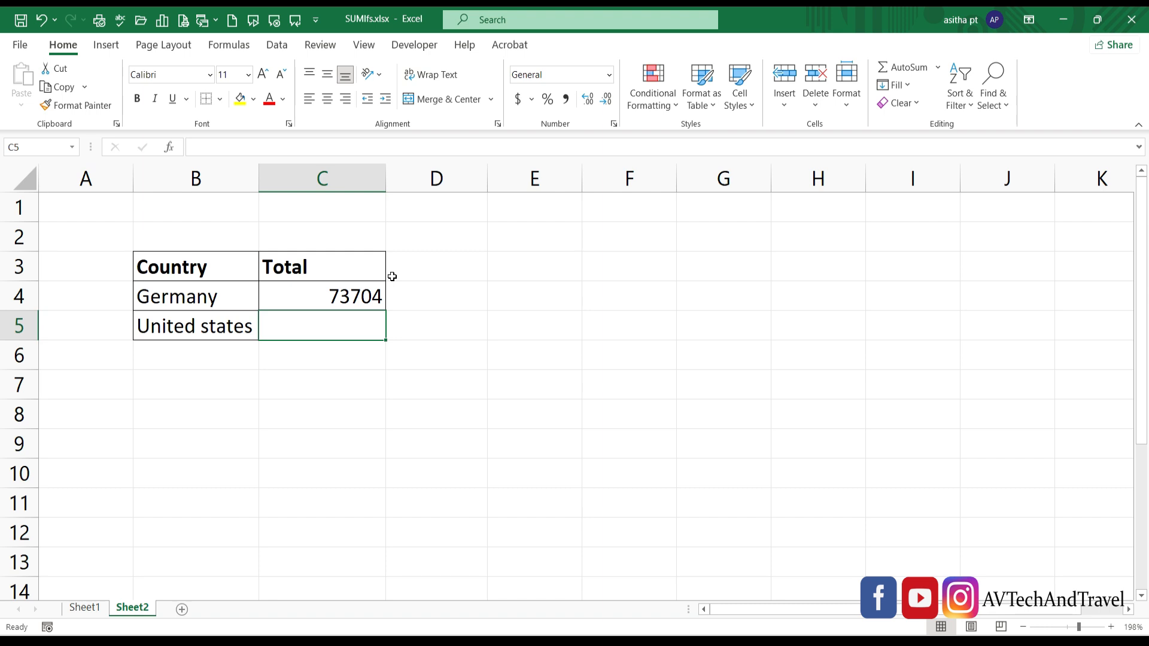
- Remove all arguments from the C4 formula, keeping only =SUMIF(
{"action": "double_click", "coordinate": [364, 293]}
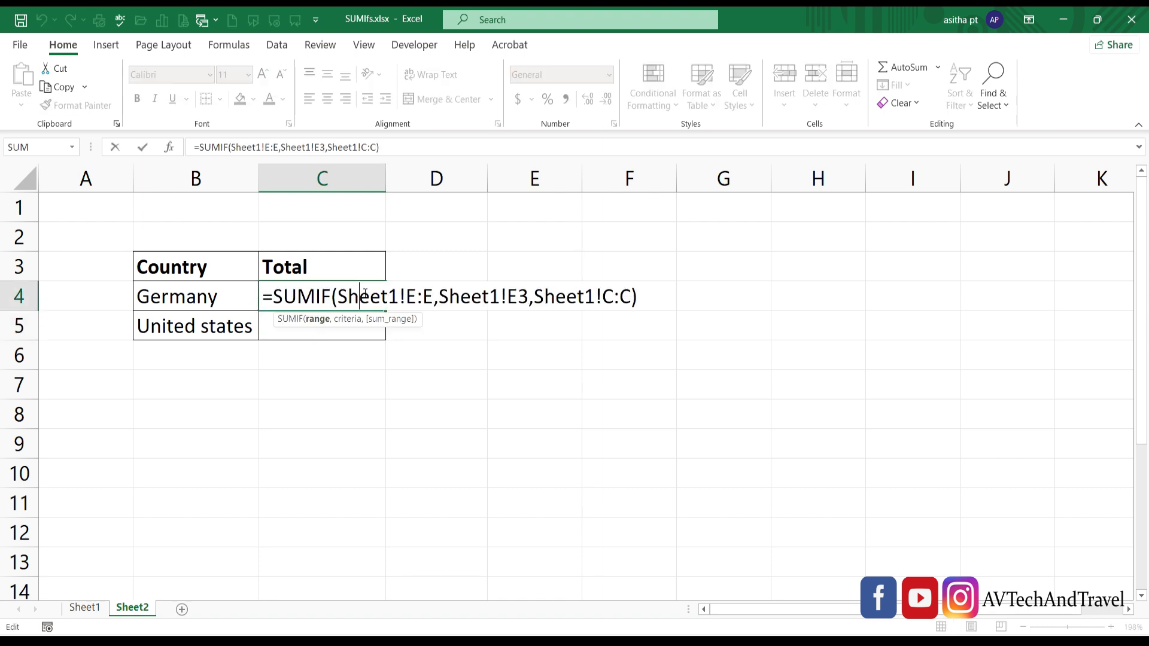
{"action": "left_click", "coordinate": [647, 297]}
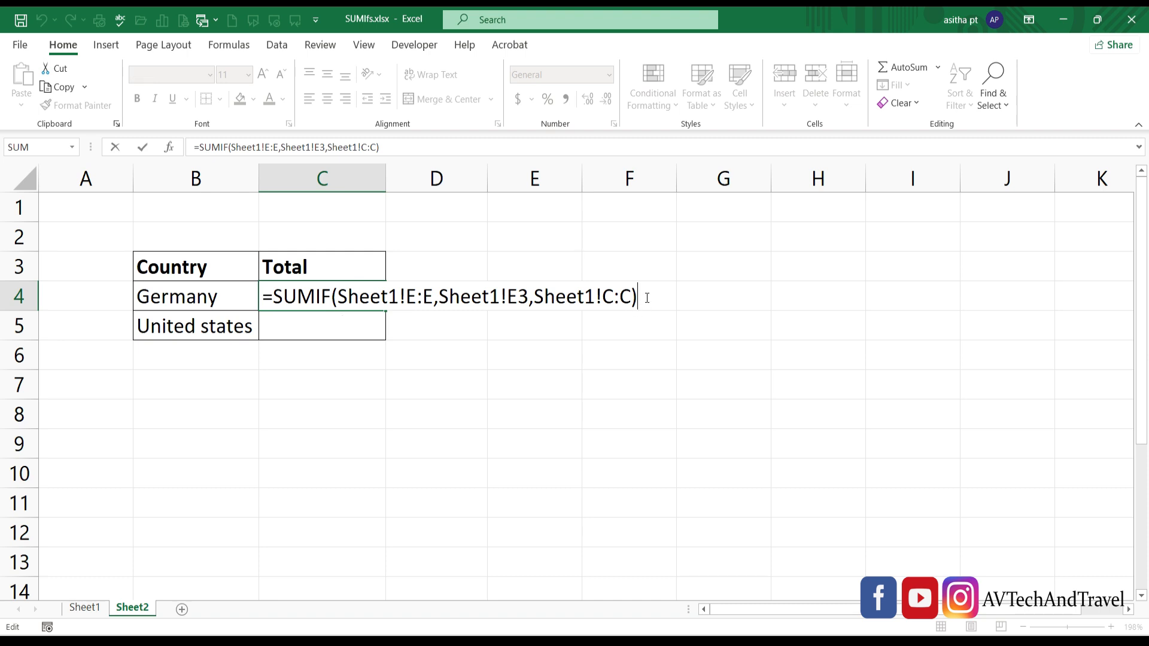
{"action": "key", "text": "BackSpace"}
{"action": "key", "text": "BackSpace"}
{"action": "key", "text": "BackSpace"}
{"action": "key", "text": "BackSpace"}
{"action": "key", "text": "BackSpace"}
{"action": "key", "text": "BackSpace"}
{"action": "key", "text": "BackSpace"}
{"action": "key", "text": "BackSpace"}
{"action": "key", "text": "BackSpace"}
{"action": "key", "text": "BackSpace"}
{"action": "key", "text": "BackSpace"}
{"action": "key", "text": "BackSpace"}
{"action": "key", "text": "BackSpace"}
{"action": "key", "text": "BackSpace"}
{"action": "key", "text": "BackSpace"}
{"action": "key", "text": "BackSpace"}
{"action": "key", "text": "BackSpace"}
{"action": "key", "text": "BackSpace"}
{"action": "key", "text": "BackSpace"}
{"action": "key", "text": "BackSpace"}
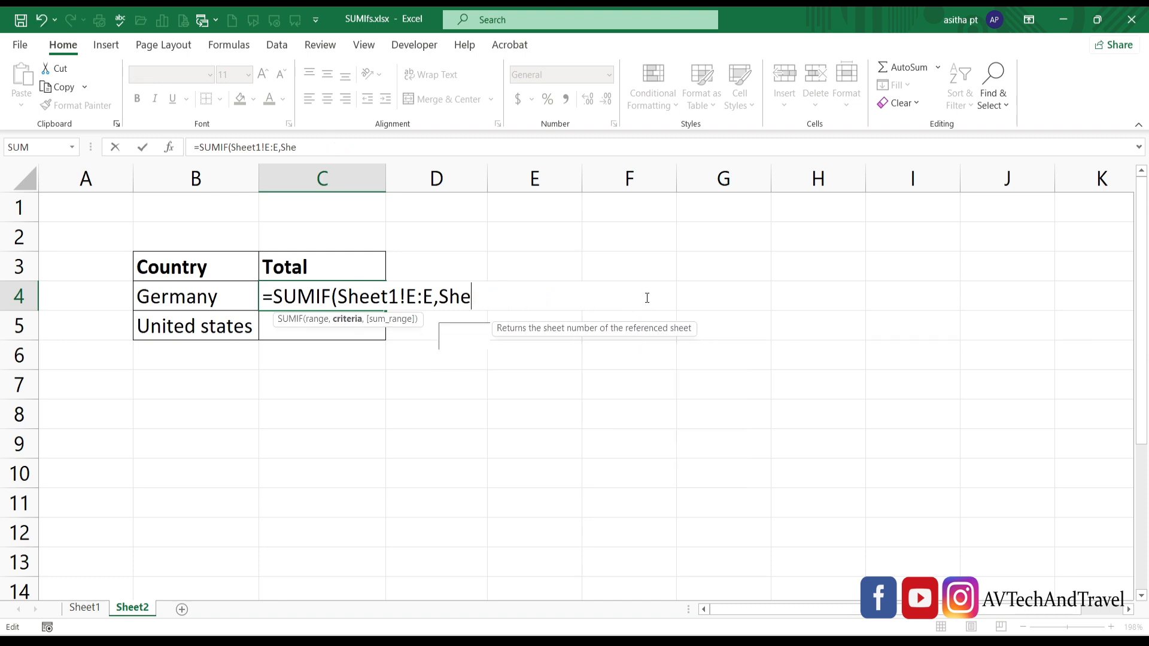
{"action": "key", "text": "BackSpace"}
{"action": "key", "text": "BackSpace"}
{"action": "key", "text": "BackSpace"}
{"action": "key", "text": "BackSpace"}
{"action": "key", "text": "BackSpace"}
{"action": "key", "text": "BackSpace"}
{"action": "key", "text": "BackSpace"}
{"action": "key", "text": "BackSpace"}
{"action": "key", "text": "BackSpace"}
{"action": "key", "text": "BackSpace"}
{"action": "key", "text": "BackSpace"}
{"action": "key", "text": "BackSpace"}
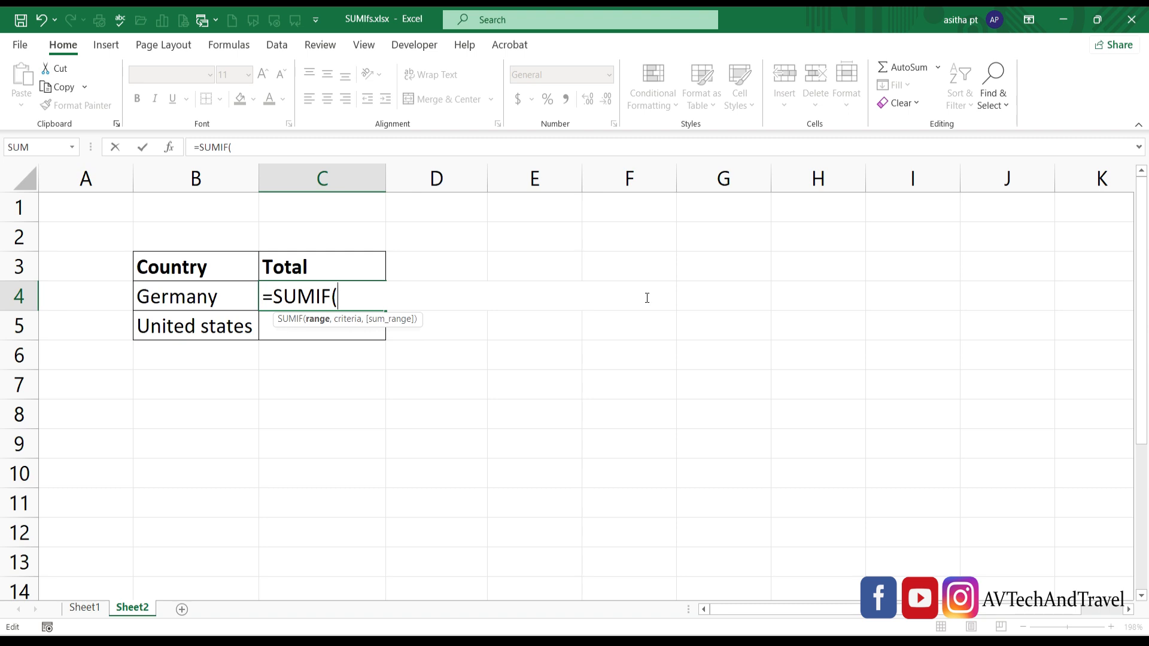
- Add Country column E:E as the range and Germany cell Sheet2!B4 as the criteria of the C4 SUMIF formula
{"action": "left_click", "coordinate": [80, 606]}
{"action": "left_click", "coordinate": [463, 175]}
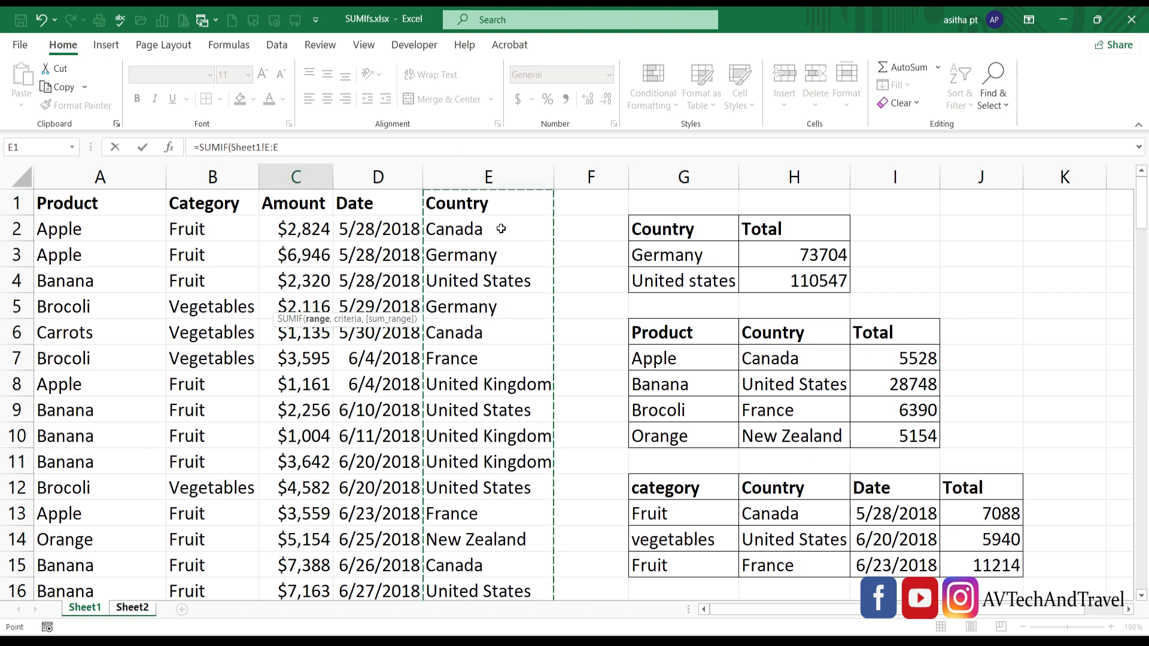
{"action": "left_click", "coordinate": [130, 608]}
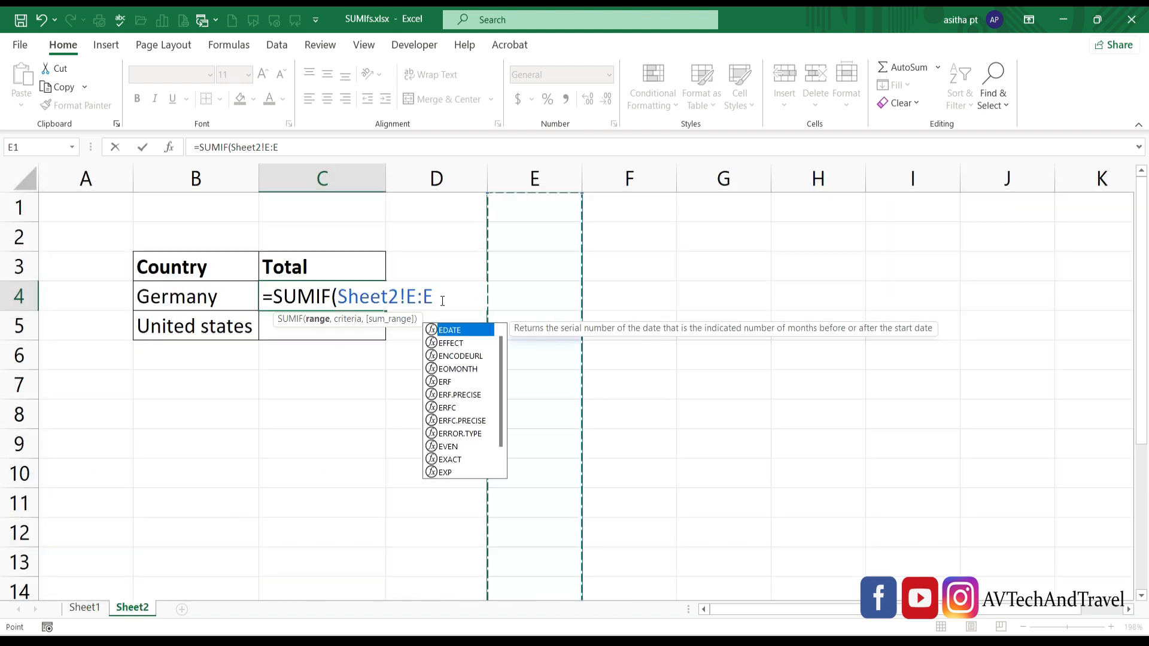
{"action": "type", "text": ","}
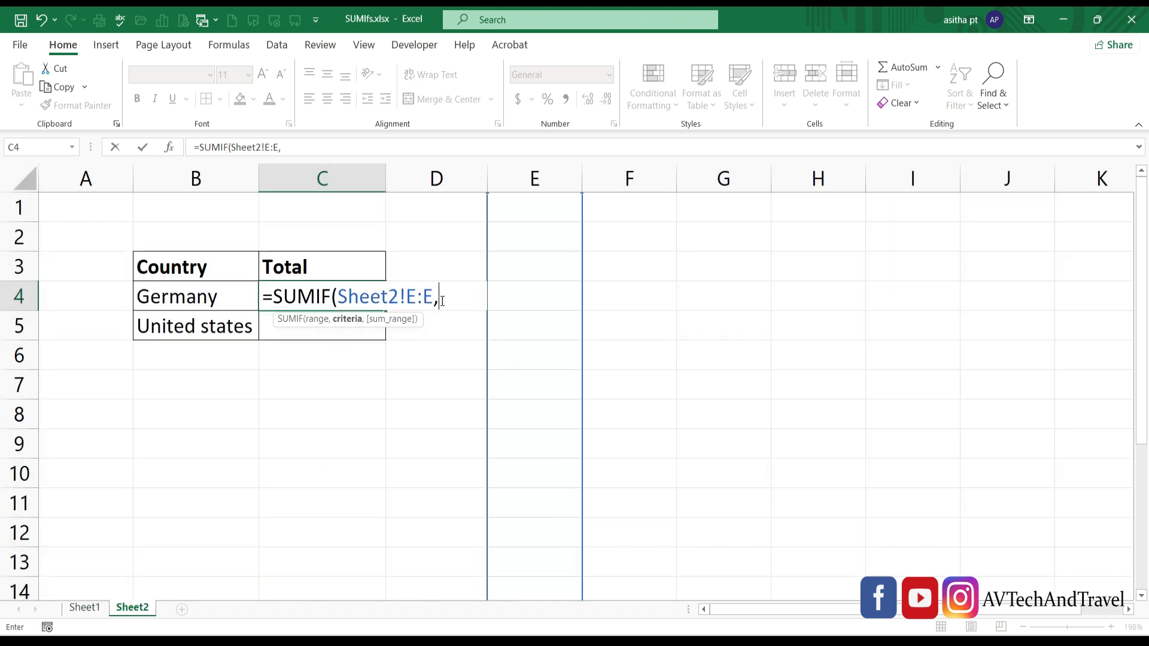
{"action": "left_click", "coordinate": [186, 295]}
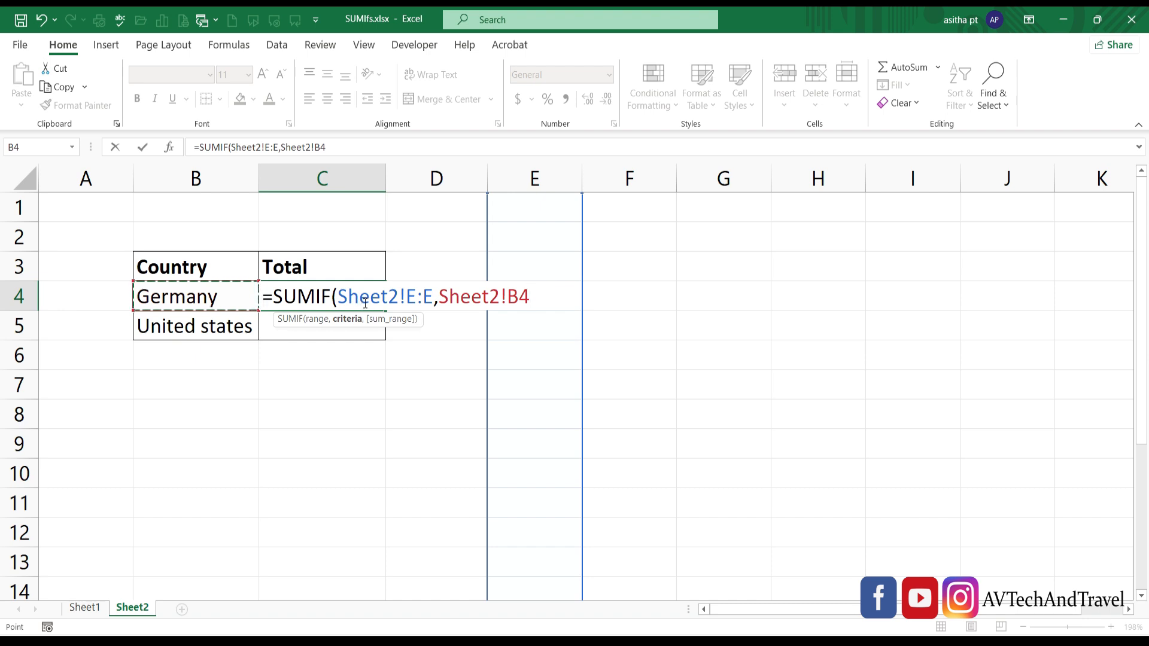
- Correct the range in the C4 formula to refer to Sheet1!E:E
{"action": "left_click", "coordinate": [396, 294]}
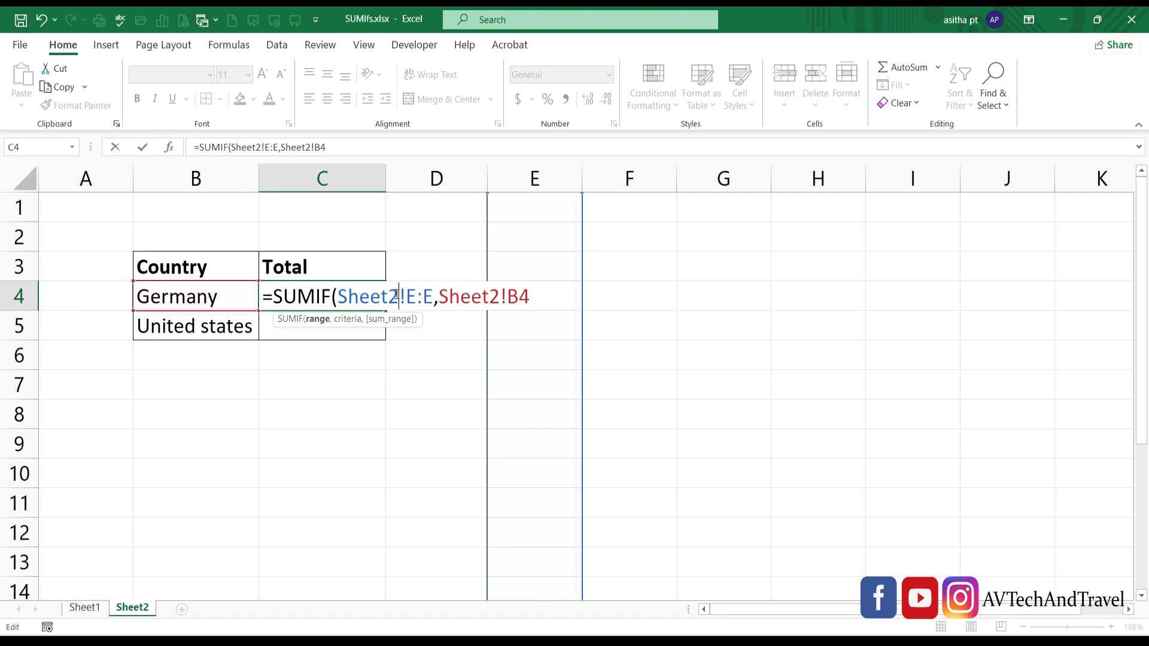
{"action": "key", "text": "BackSpace"}
{"action": "type", "text": "1"}
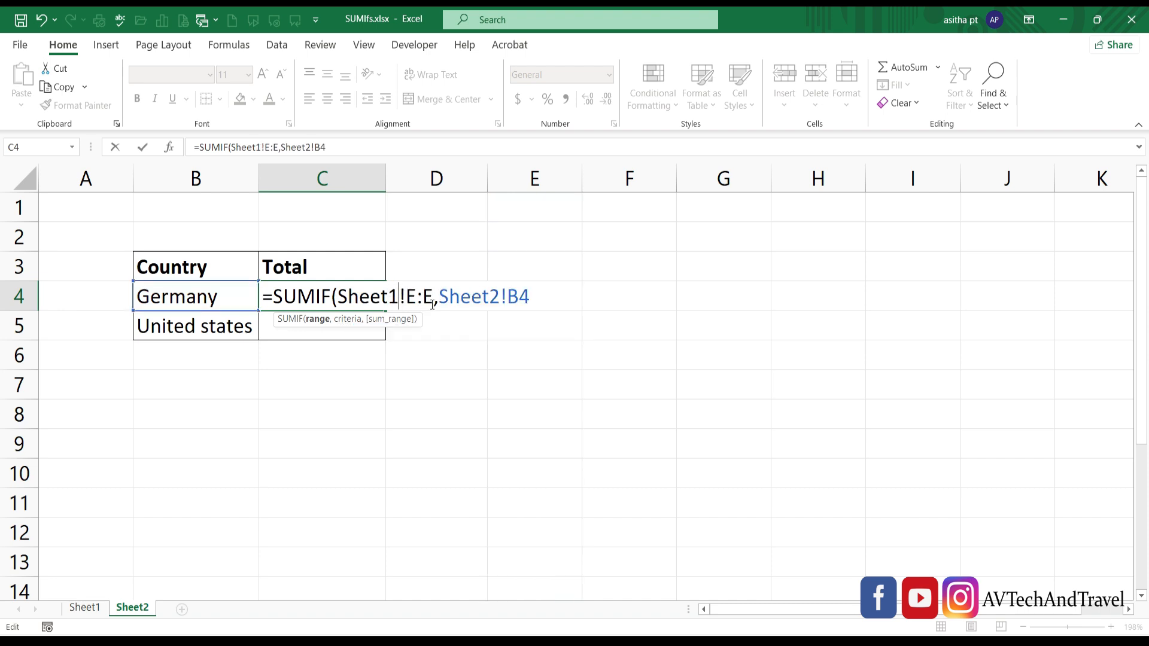
- Complete the C4 formula with the Amount column as sum range, giving =SUMIF(Sheet1!E:E,Sheet2!B4,Sheet1!C:C)
{"action": "key", "text": "End"}
{"action": "type", "text": ","}
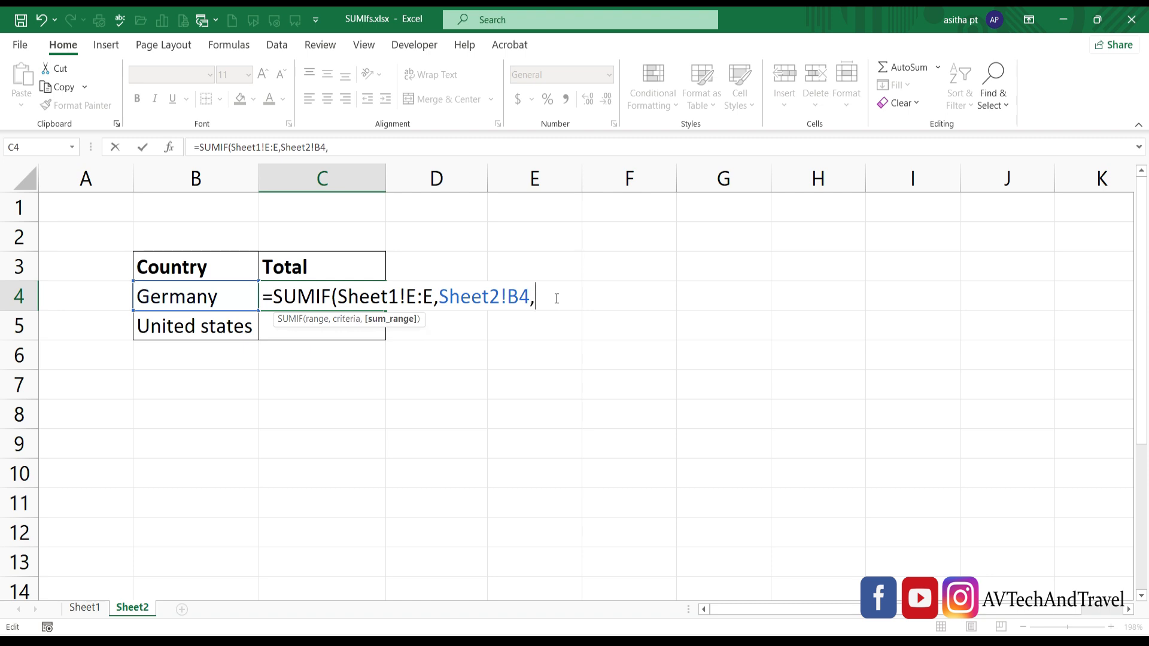
{"action": "left_click", "coordinate": [83, 614]}
{"action": "left_click", "coordinate": [295, 178]}
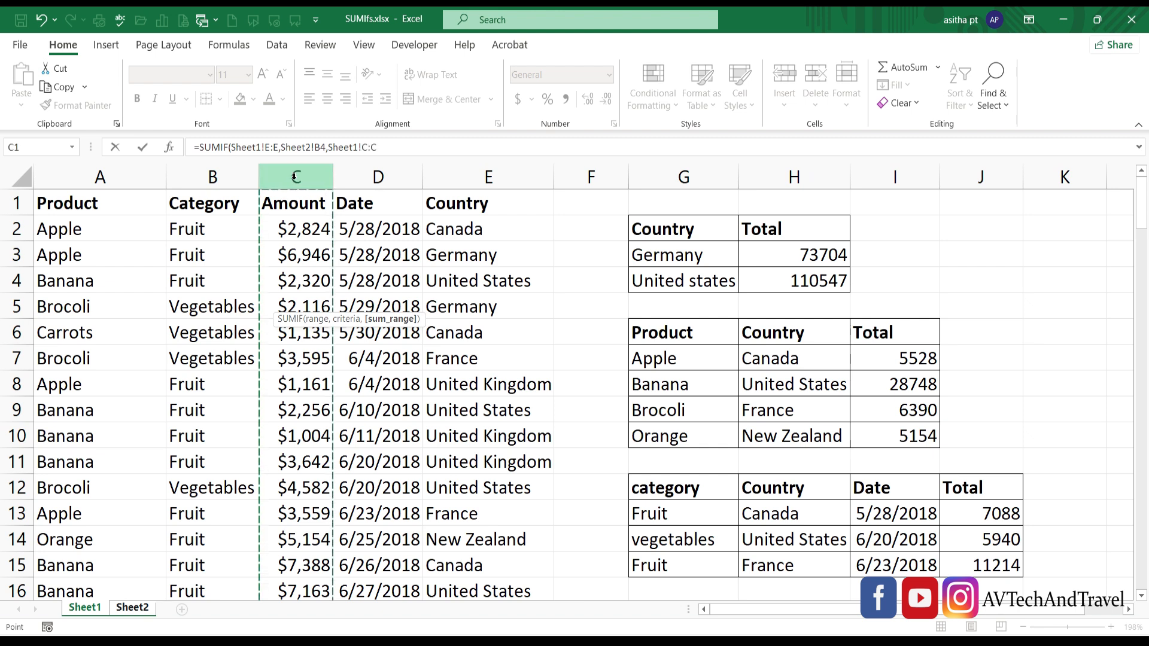
{"action": "key", "text": "Escape"}
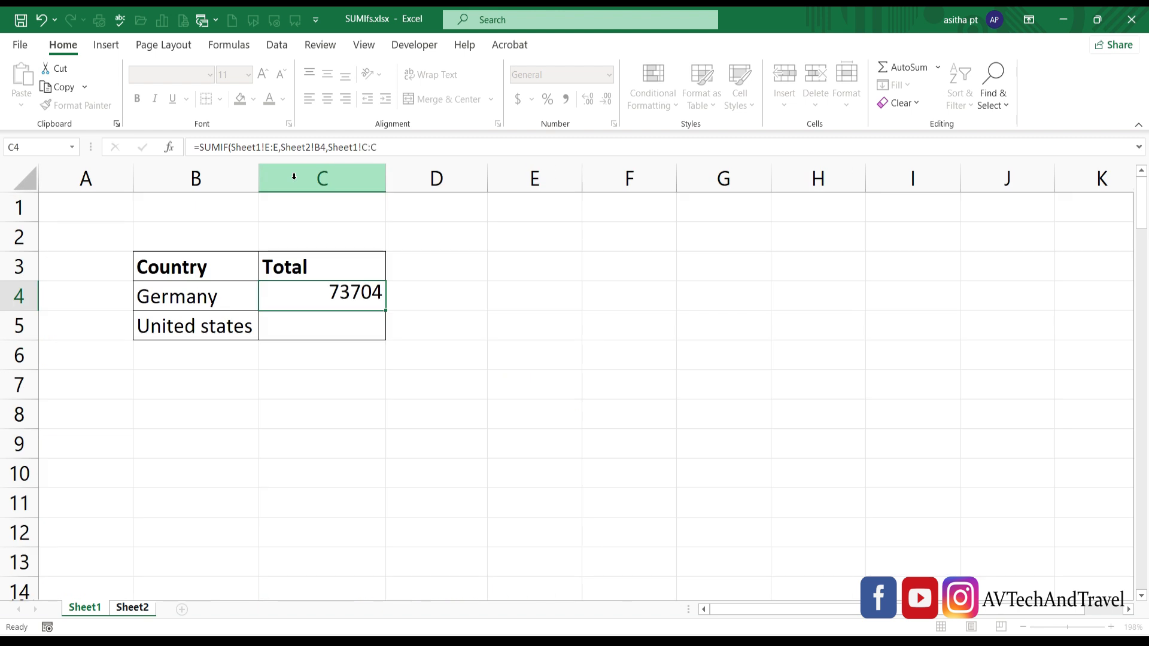
- Open the Germany total formula in C4 for editing
{"action": "double_click", "coordinate": [342, 298]}
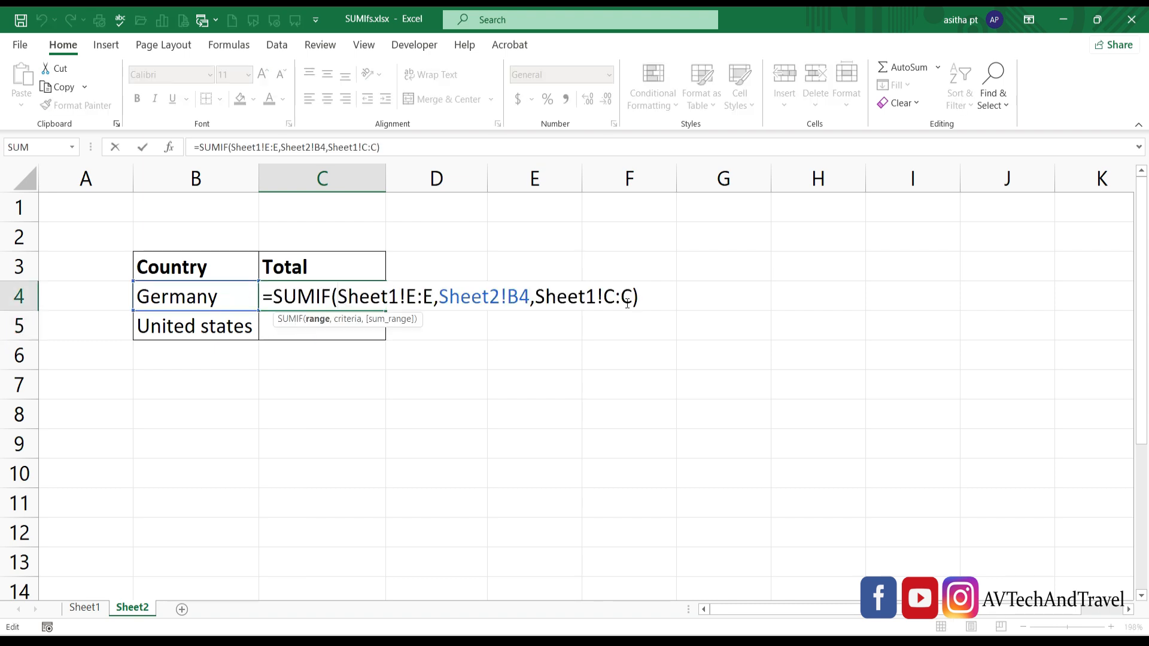